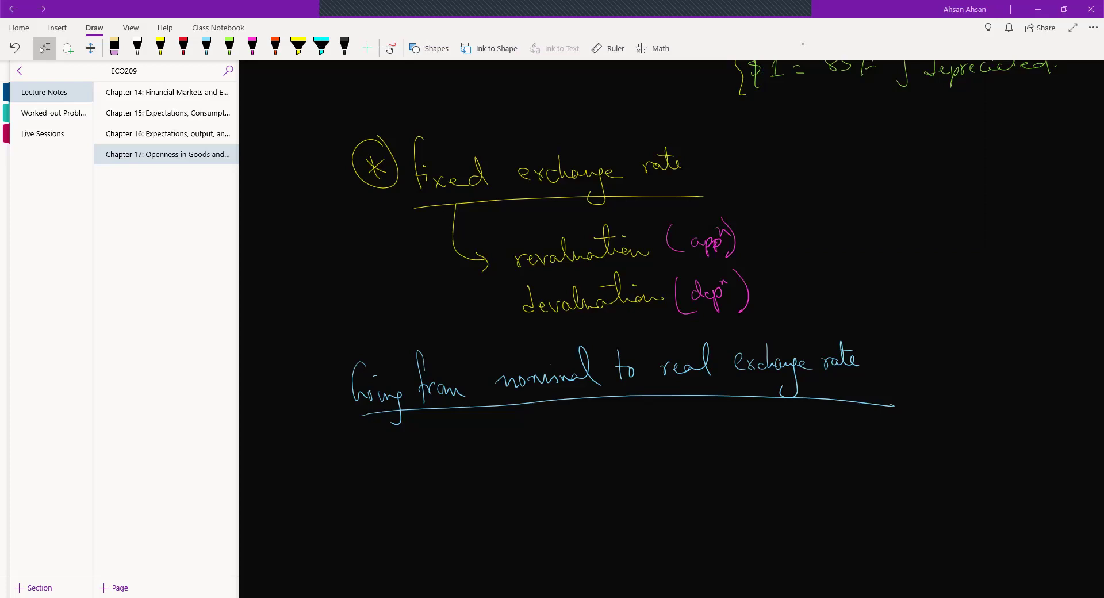
Handwrite 'price of BD goods in taka = P' in red ink
scroll(671, 328, "down", 1)
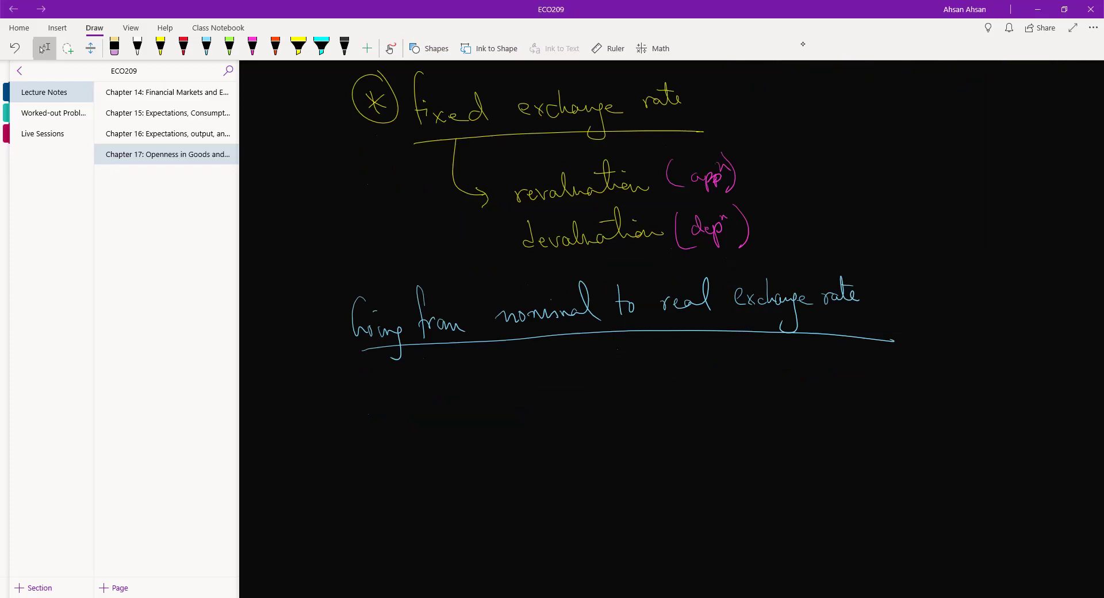
left_click(183, 47)
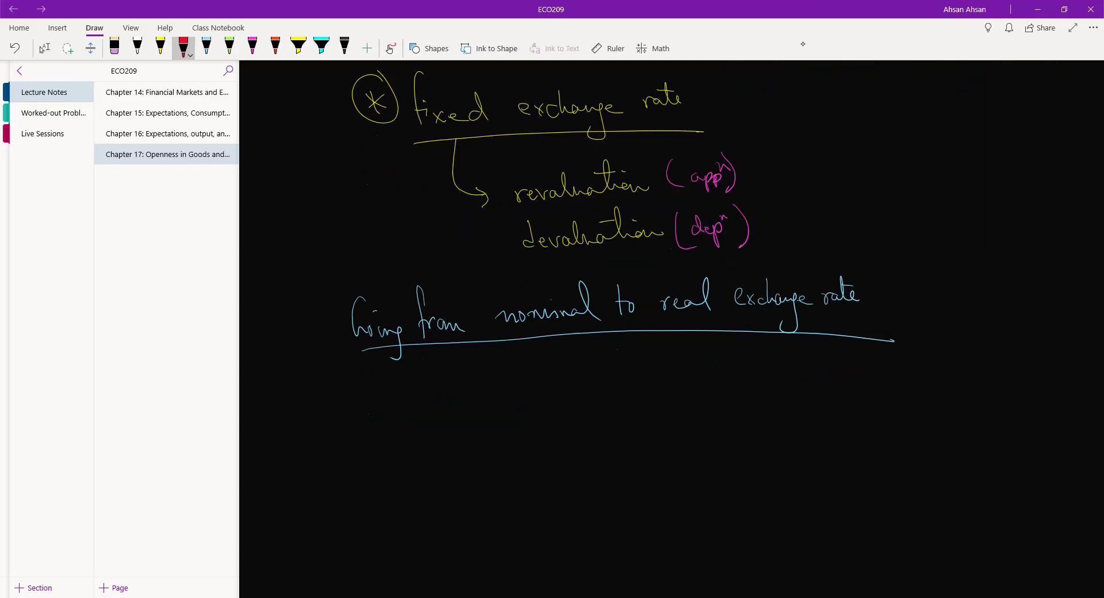
mouse_move(361, 427)
left_mouse_down()
mouse_move(365, 454)
mouse_move(383, 425)
left_mouse_up()
left_click_drag(463, 387, 460, 441)
mouse_move(516, 404)
left_mouse_down()
mouse_move(517, 420)
mouse_move(556, 443)
mouse_move(562, 419)
left_mouse_up()
left_click_drag(567, 406, 685, 404)
left_click_drag(670, 397, 716, 399)
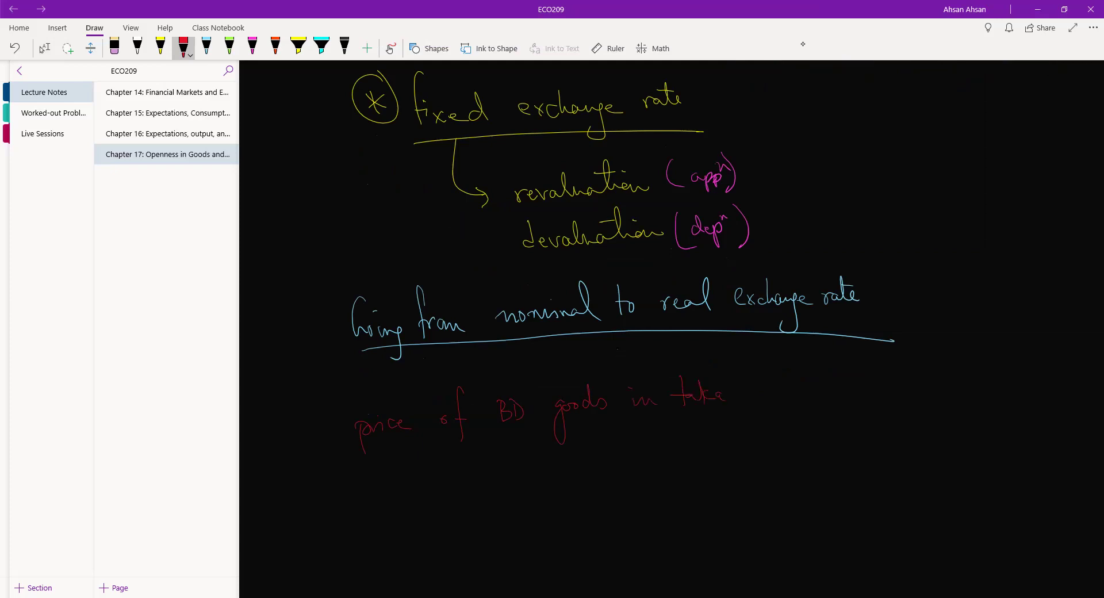
left_click_drag(811, 378, 813, 395)
left_click_drag(795, 371, 811, 386)
Add the yellow bracketed note '(basket goods; GDP Deflater)' and a tick beside it
left_click(160, 48)
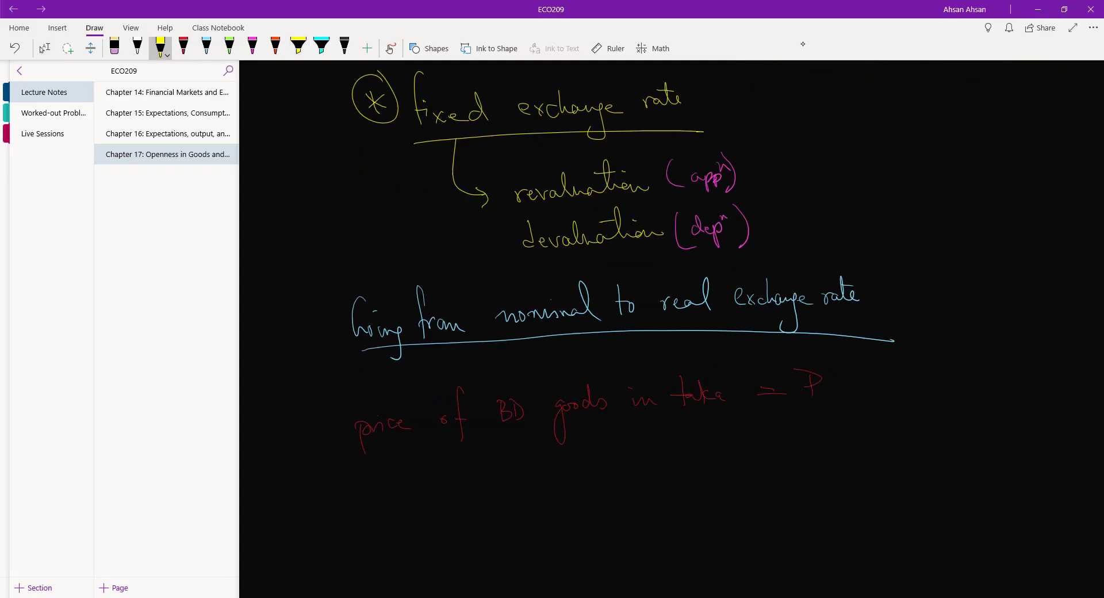
left_click_drag(865, 365, 860, 399)
mouse_move(873, 367)
left_mouse_down()
mouse_move(874, 384)
mouse_move(894, 386)
left_mouse_up()
mouse_move(897, 377)
left_mouse_down()
mouse_move(904, 388)
mouse_move(927, 368)
mouse_move(956, 399)
mouse_move(989, 353)
mouse_move(999, 373)
left_mouse_up()
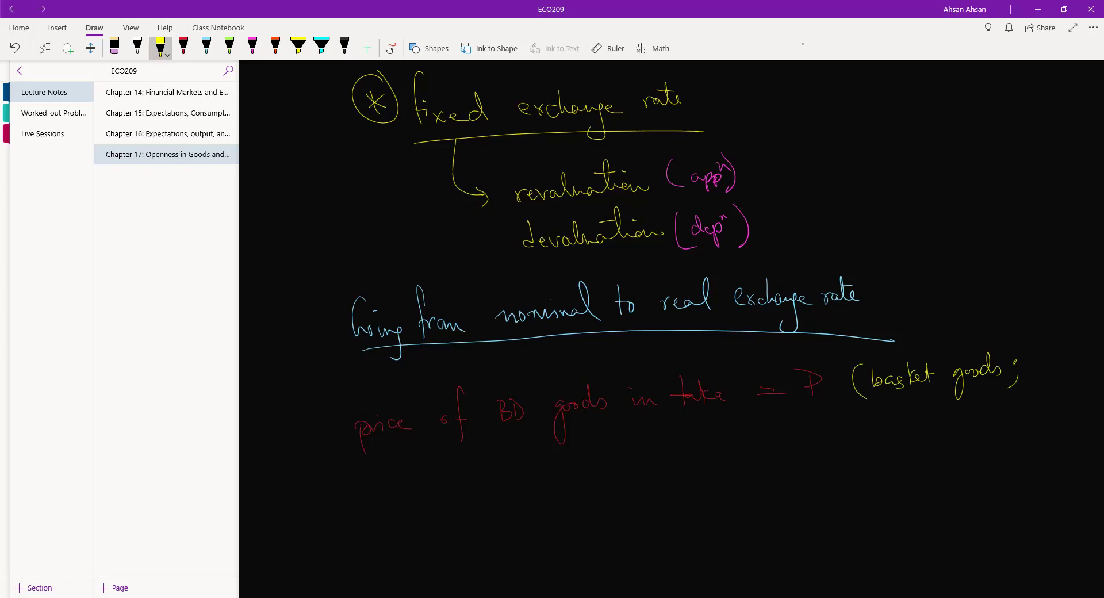
left_click_drag(911, 409, 918, 424)
mouse_move(930, 406)
left_mouse_down()
mouse_move(930, 424)
mouse_move(956, 424)
left_mouse_up()
mouse_move(955, 409)
left_mouse_down()
mouse_move(956, 423)
mouse_move(983, 426)
left_mouse_up()
left_click_drag(980, 414, 1007, 421)
mouse_move(1002, 413)
left_mouse_down()
mouse_move(1028, 411)
mouse_move(1048, 423)
mouse_move(1042, 434)
left_mouse_up()
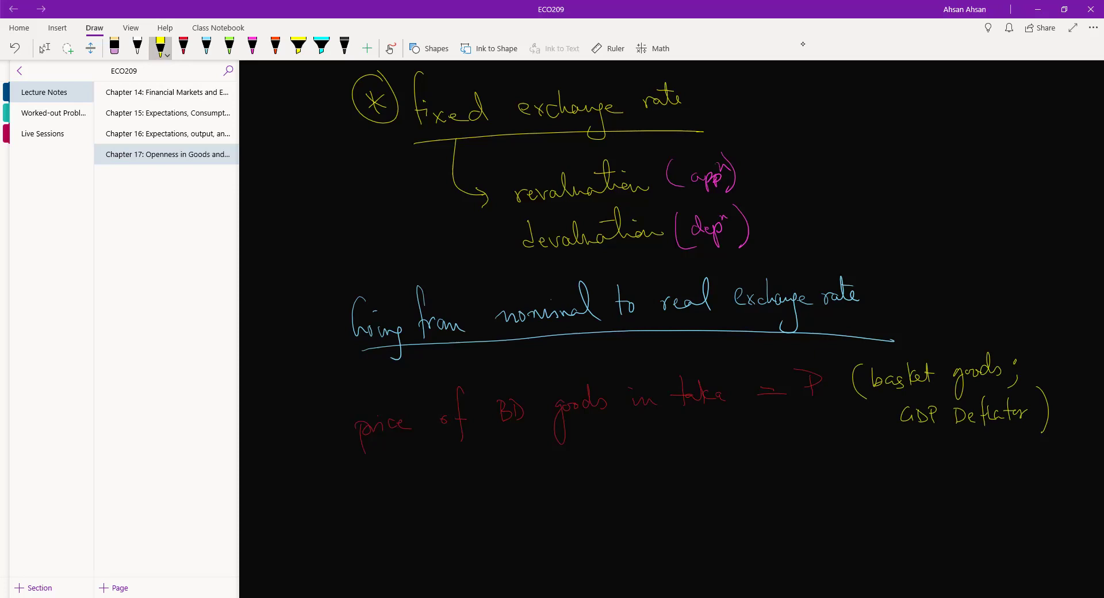
left_click_drag(1056, 380, 1090, 375)
Draw a red arrow down and write 'price of BD goods in rupee = E·P'
left_click(184, 46)
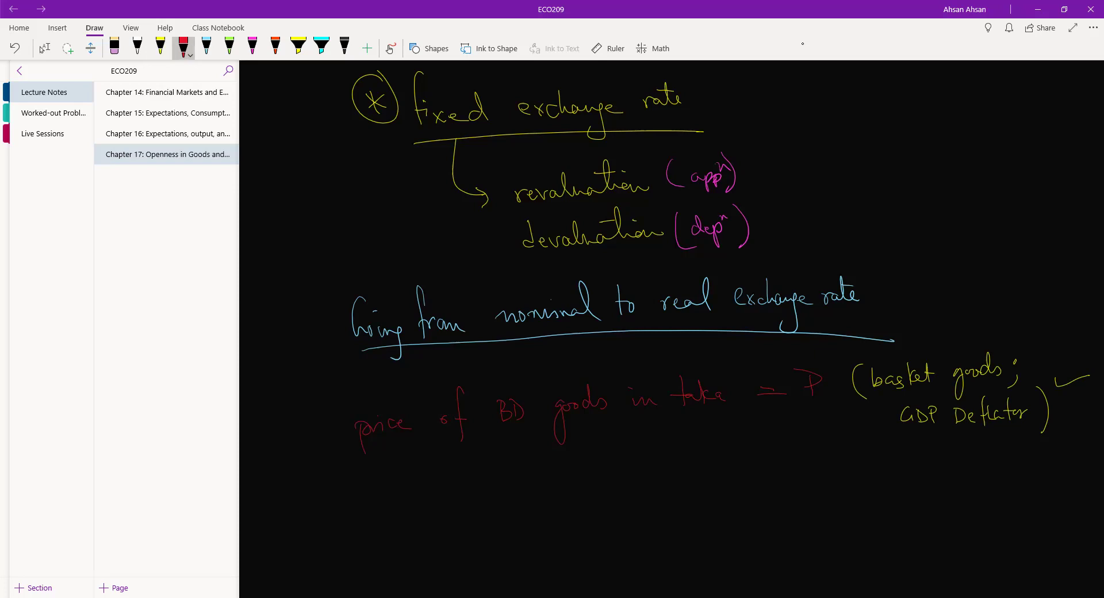
scroll(673, 328, "down", 2)
left_click(43, 48)
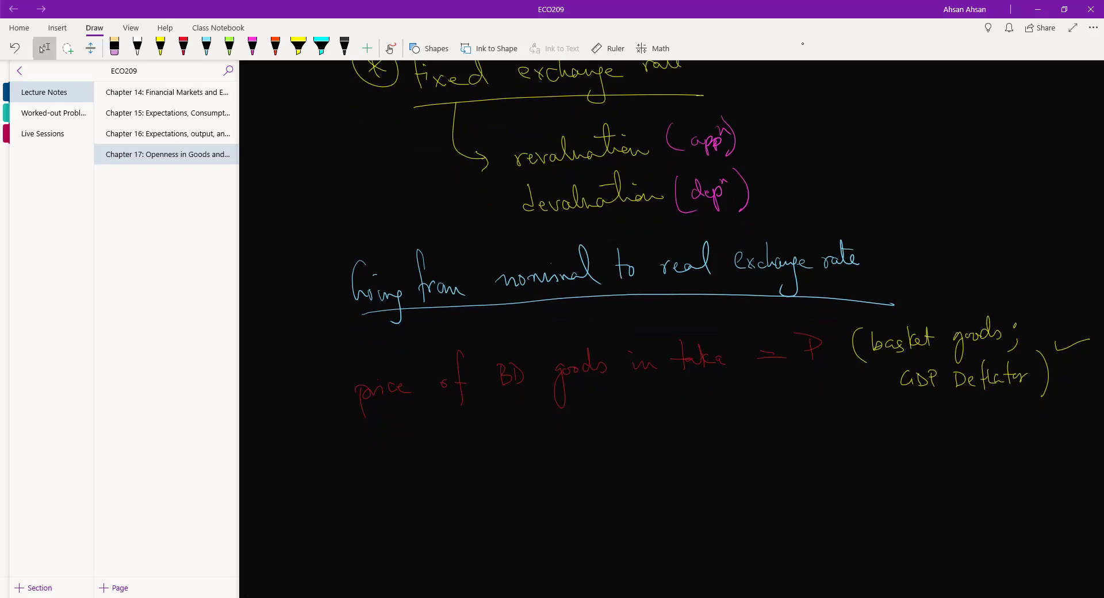
left_click(183, 46)
mouse_move(346, 396)
left_mouse_down()
mouse_move(329, 434)
mouse_move(382, 454)
left_mouse_up()
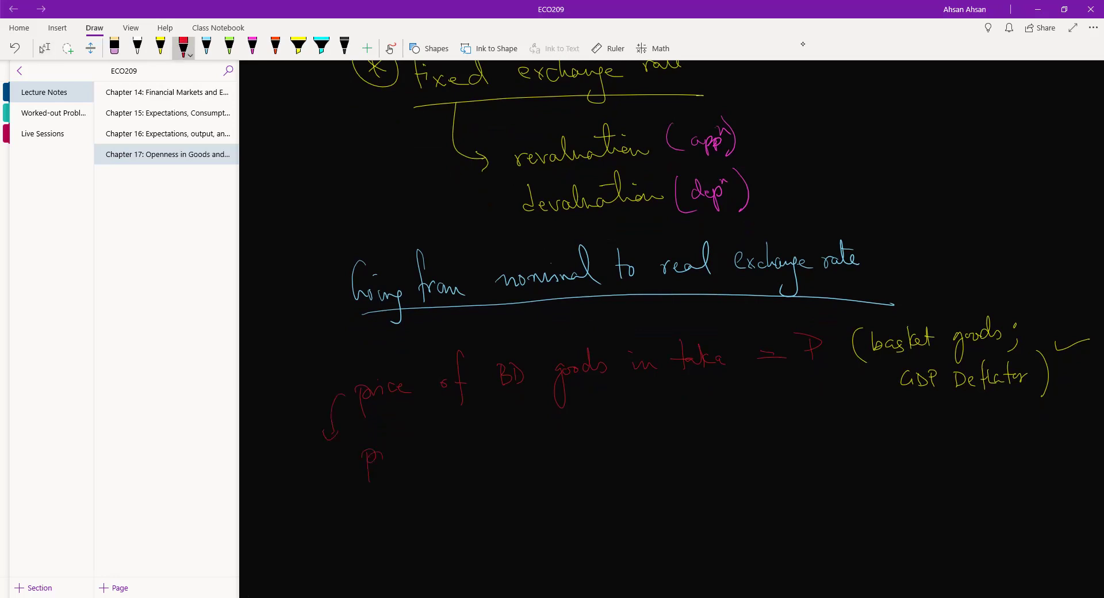
left_click_drag(448, 446, 444, 448)
left_click_drag(473, 420, 465, 468)
mouse_move(515, 442)
left_mouse_down()
mouse_move(514, 453)
mouse_move(564, 479)
left_mouse_up()
left_click_drag(574, 440, 646, 436)
mouse_move(696, 432)
left_mouse_down()
mouse_move(714, 459)
mouse_move(724, 430)
left_mouse_up()
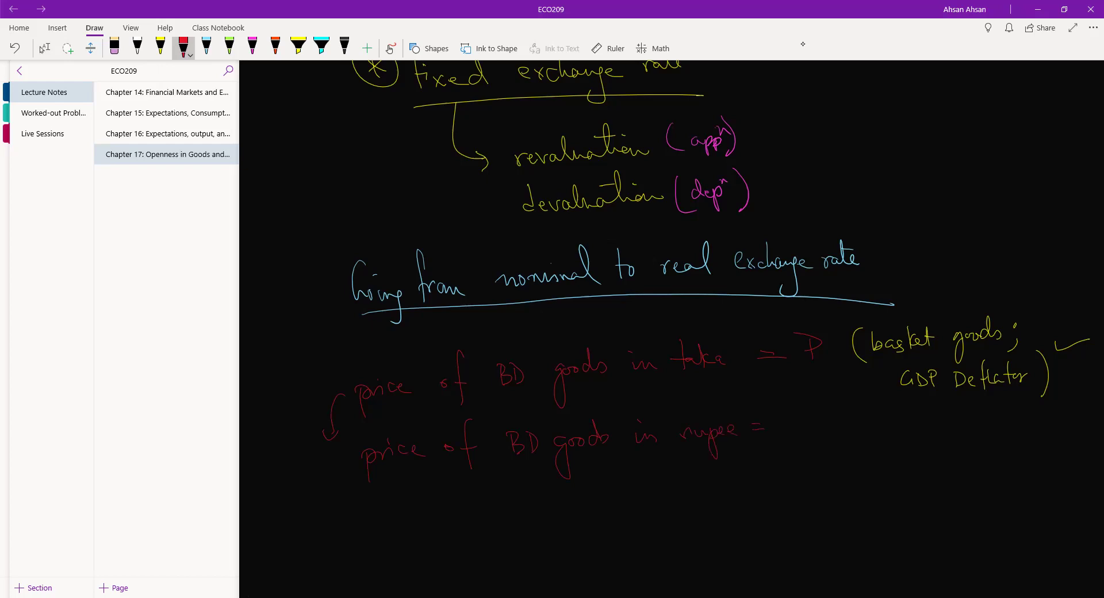
left_click_drag(829, 407, 833, 428)
mouse_move(820, 410)
left_mouse_down()
mouse_move(841, 405)
mouse_move(807, 429)
left_mouse_up()
Draw a vertical divider and write '1r = 1·5/=' beside it in green
left_click_drag(898, 420, 899, 563)
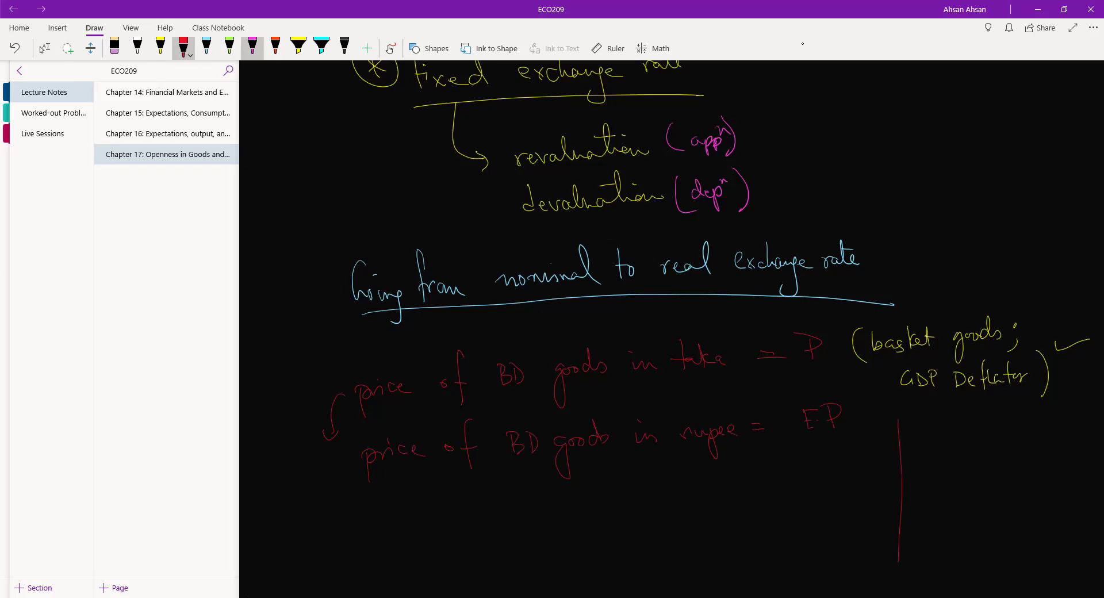
left_click(229, 46)
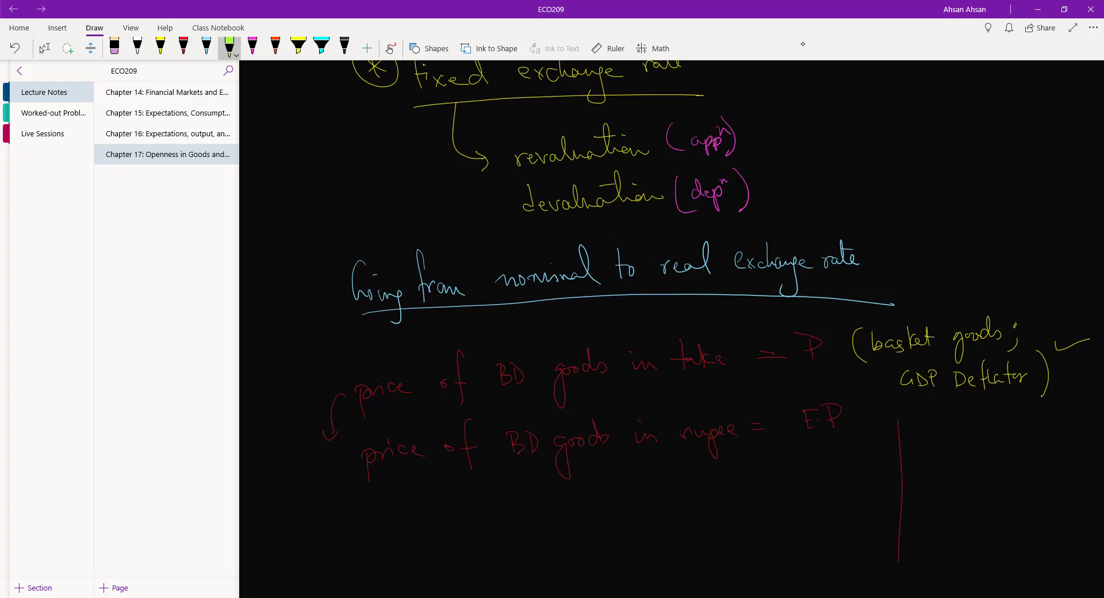
left_click_drag(930, 432, 935, 452)
mouse_move(1014, 425)
left_mouse_down()
mouse_move(1015, 444)
mouse_move(1046, 452)
left_mouse_up()
Circle '(1)' in the nominal exchange rate notes in green, then return to the real rate working
scroll(673, 328, "down", 1)
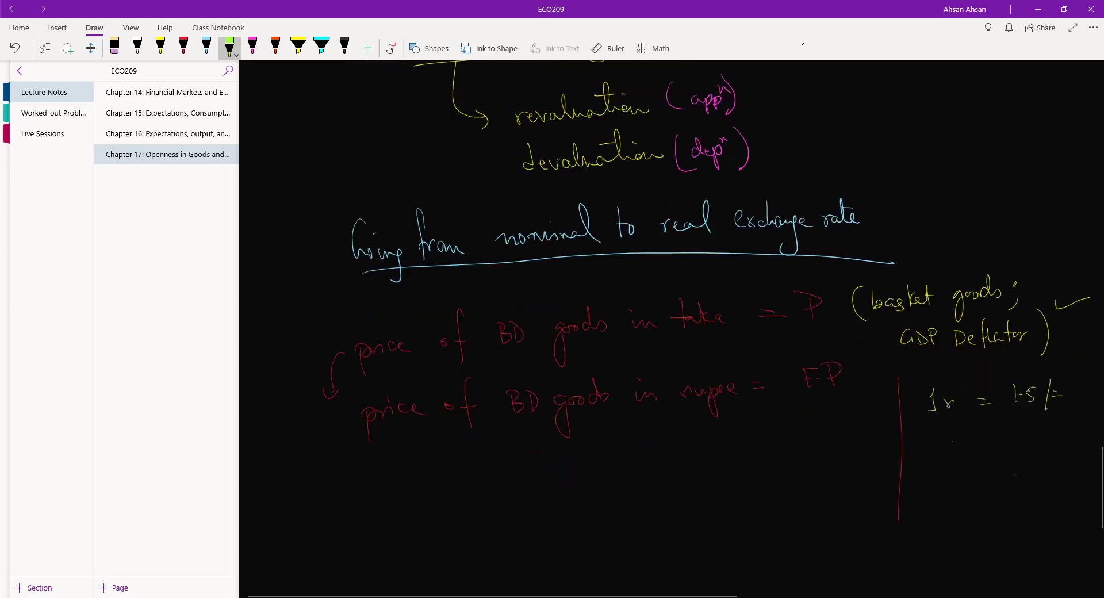
left_click(45, 48)
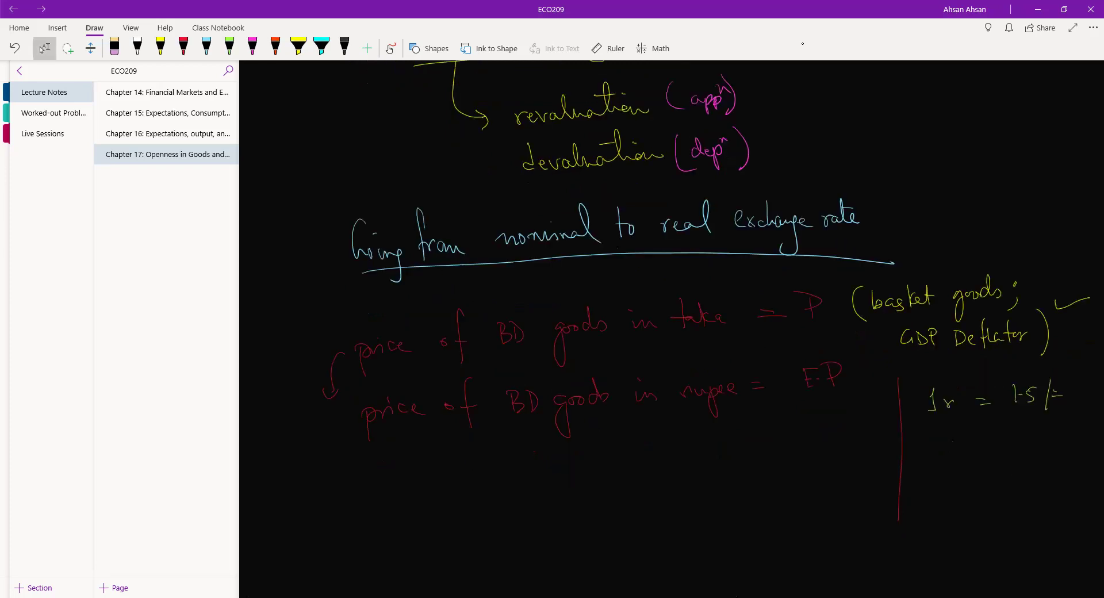
scroll(673, 328, "up", 15)
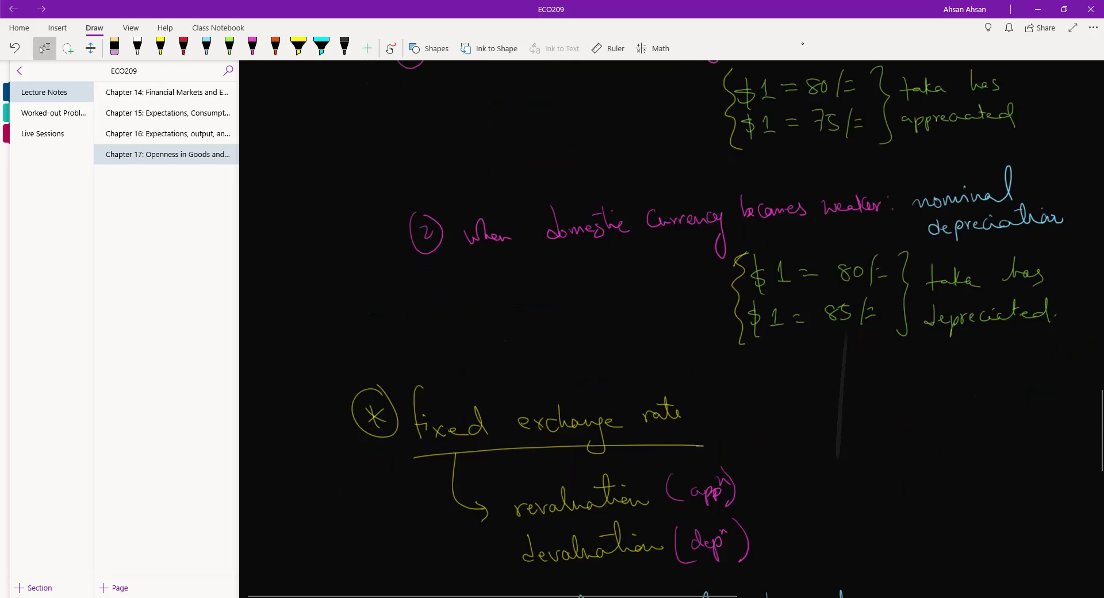
scroll(673, 328, "up", 4)
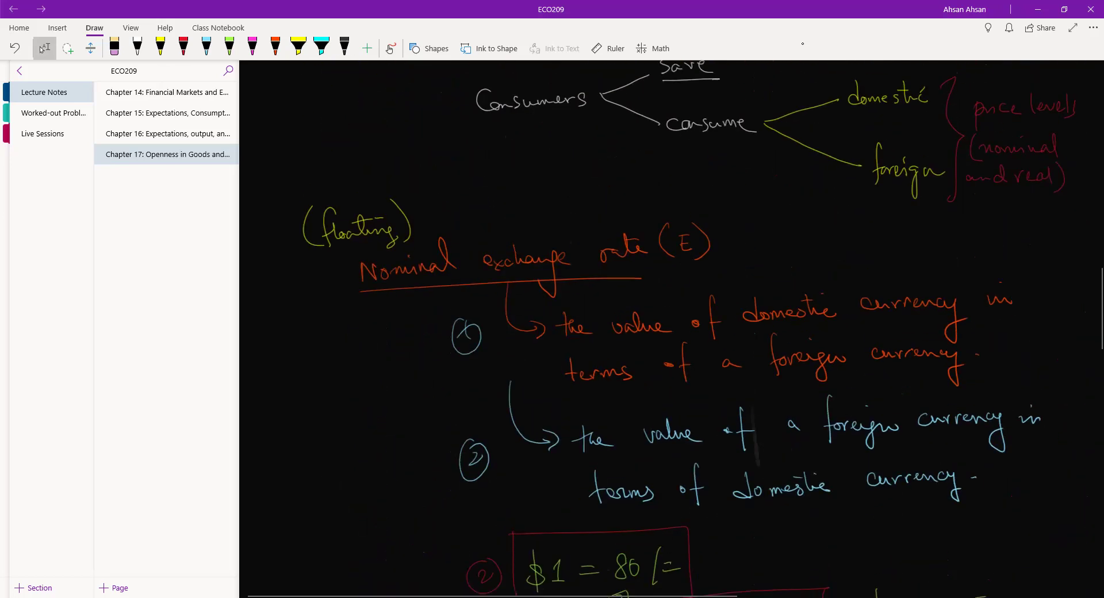
left_click(230, 46)
left_click_drag(465, 324, 454, 362)
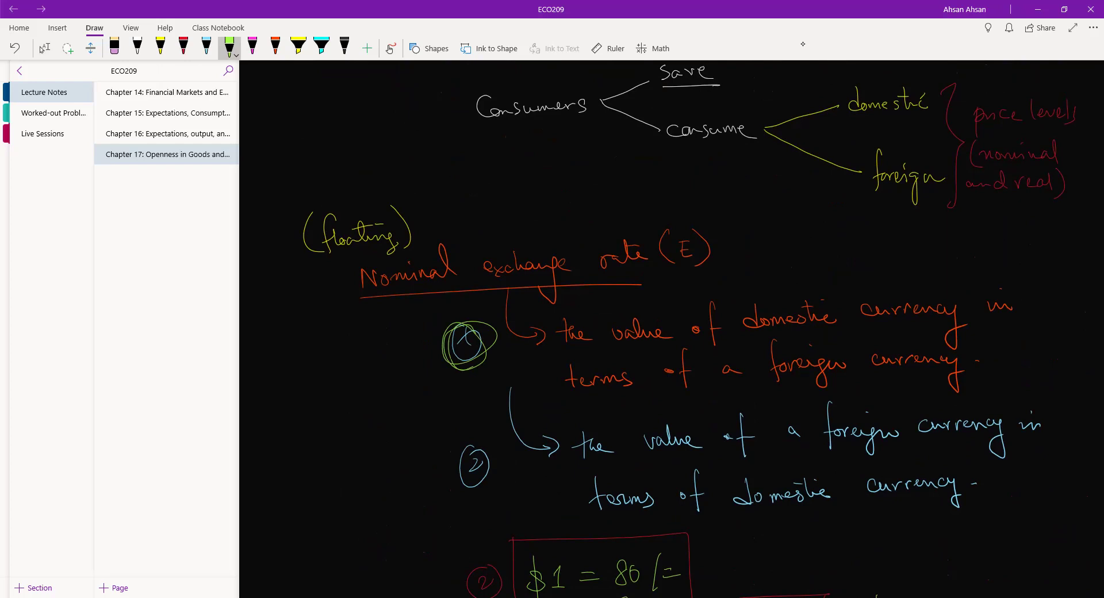
scroll(673, 327, "down", 20)
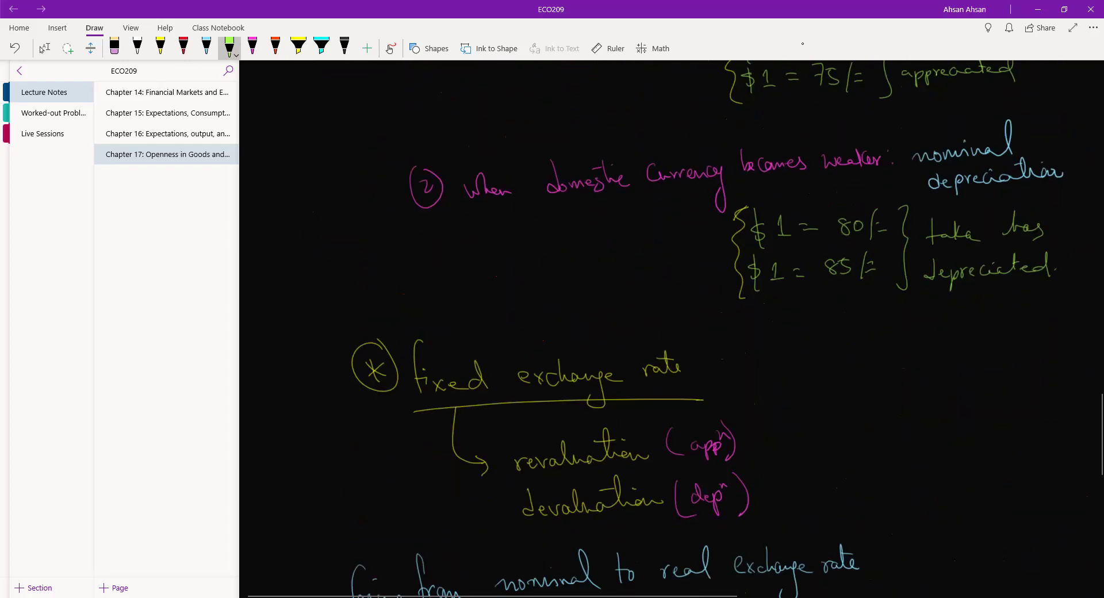
scroll(673, 328, "up", 1)
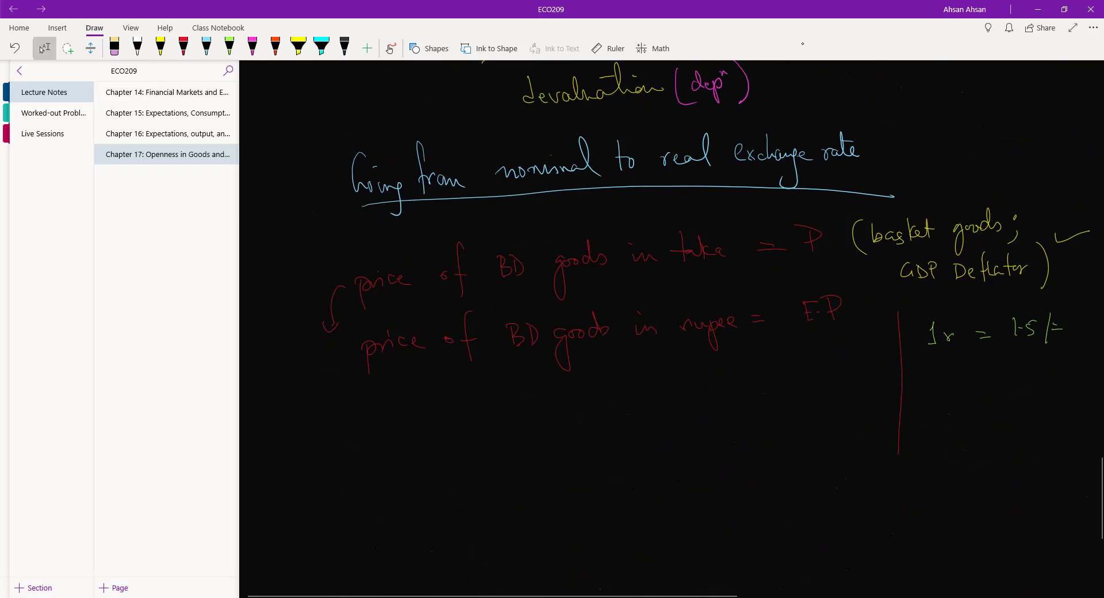
Write '1/= =' under the exchange rate and arrow the taka price line
mouse_move(930, 363)
left_mouse_down()
mouse_move(927, 377)
mouse_move(989, 370)
left_mouse_up()
mouse_move(973, 365)
left_mouse_down()
mouse_move(1011, 364)
mouse_move(1019, 380)
mouse_move(1052, 357)
left_mouse_up()
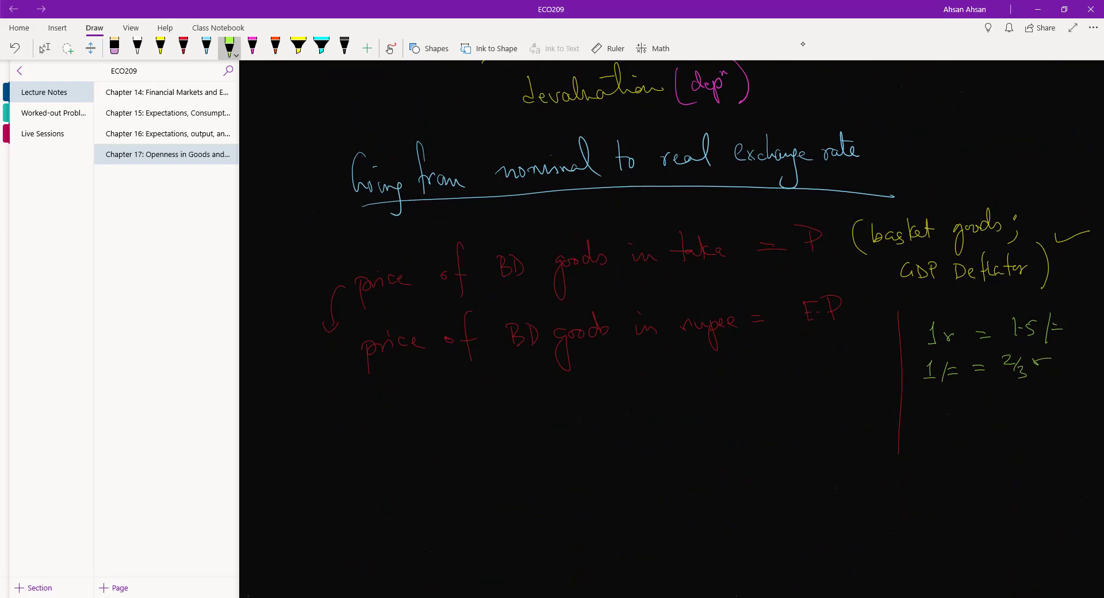
mouse_move(283, 290)
left_mouse_down()
mouse_move(309, 286)
mouse_move(293, 305)
left_mouse_up()
Write 'Price of goods = 120/=', correcting the mistaken 100 to 120
mouse_move(915, 404)
left_mouse_down()
mouse_move(915, 424)
mouse_move(916, 413)
mouse_move(966, 421)
left_mouse_up()
mouse_move(976, 395)
left_mouse_down()
mouse_move(972, 430)
mouse_move(997, 433)
left_mouse_up()
left_click_drag(1001, 417, 1016, 416)
mouse_move(1026, 410)
left_mouse_down()
mouse_move(1021, 417)
mouse_move(1056, 417)
mouse_move(1069, 403)
mouse_move(1077, 419)
left_mouse_up()
left_click_drag(1082, 405, 1087, 404)
left_click_drag(1082, 410, 1088, 409)
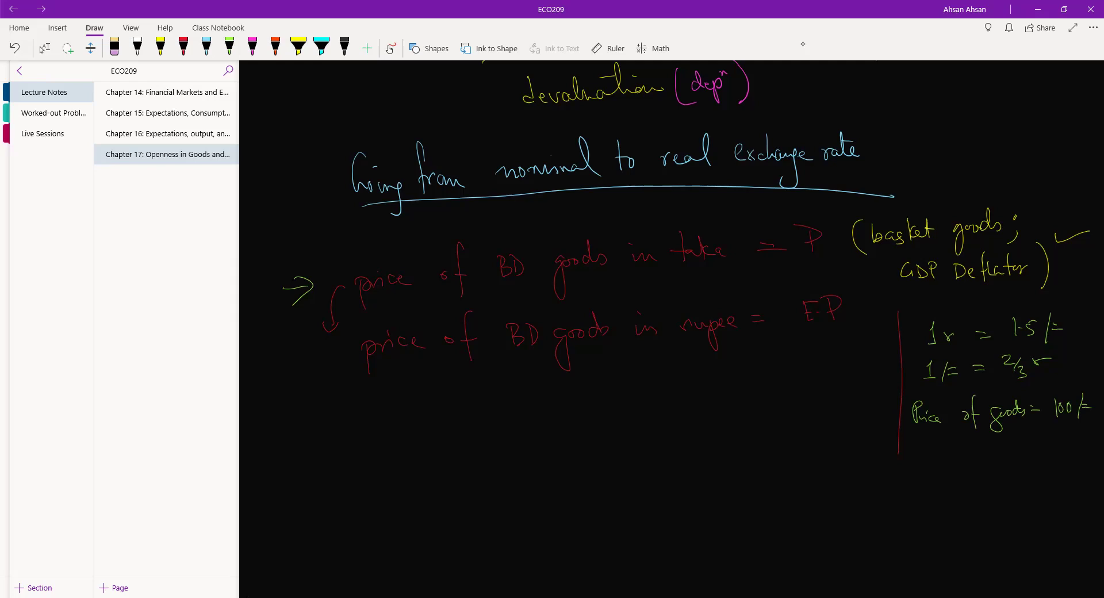
key("ctrl+z")
key("ctrl+z")
key("ctrl+z")
left_click_drag(1057, 406, 1062, 417)
left_click_drag(1068, 405, 1079, 424)
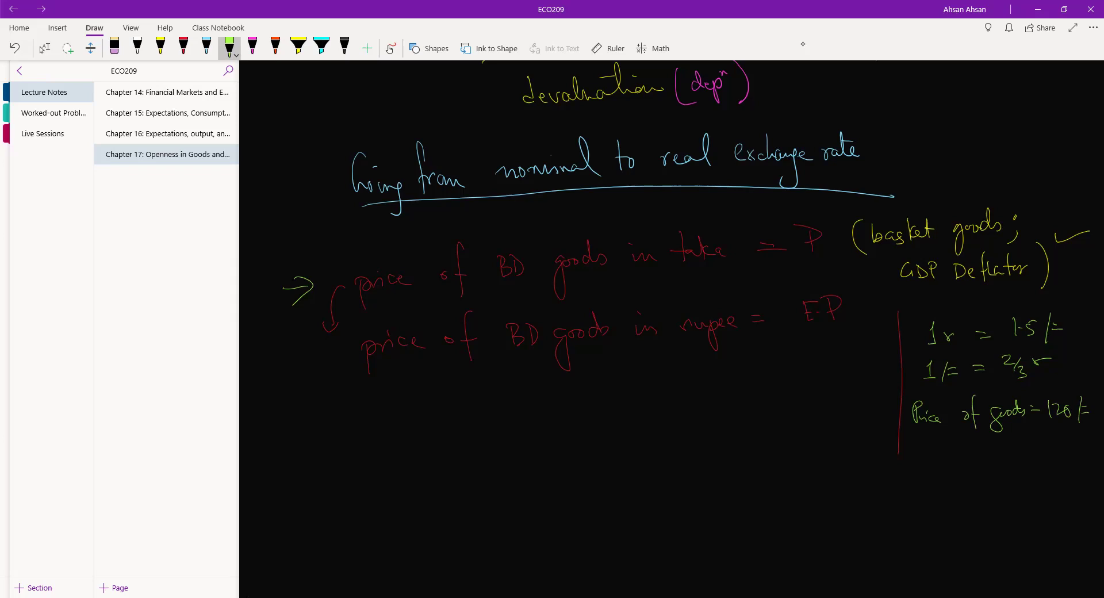
Arrow the rupee line and work out 'Price in rupee = 120 × 2/3 = 80 r', boxing 2/3 r
left_click_drag(288, 356, 317, 353)
left_click_drag(303, 346, 306, 364)
left_click_drag(914, 451, 916, 475)
mouse_move(914, 448)
left_mouse_down()
mouse_move(944, 476)
mouse_move(965, 475)
left_mouse_up()
mouse_move(968, 469)
left_mouse_down()
mouse_move(1008, 481)
mouse_move(1014, 467)
mouse_move(1050, 465)
left_mouse_up()
left_click_drag(1038, 469, 1068, 469)
mouse_move(1073, 460)
left_mouse_down()
mouse_move(1082, 469)
mouse_move(1085, 458)
left_mouse_up()
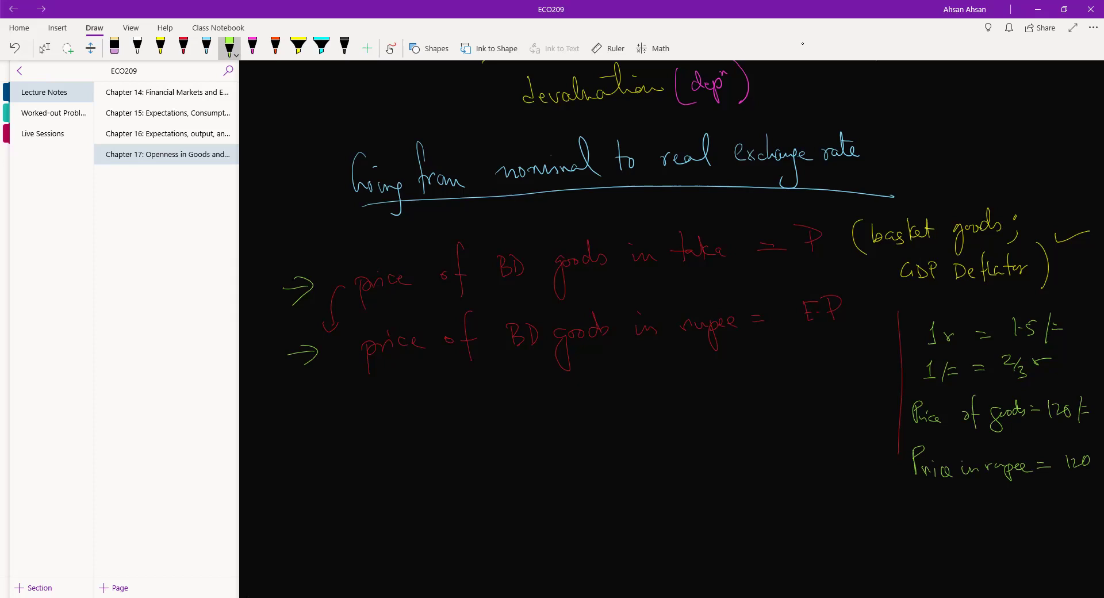
scroll(667, 327, "right", 4)
left_click_drag(993, 456, 1002, 473)
left_click_drag(1002, 457, 994, 475)
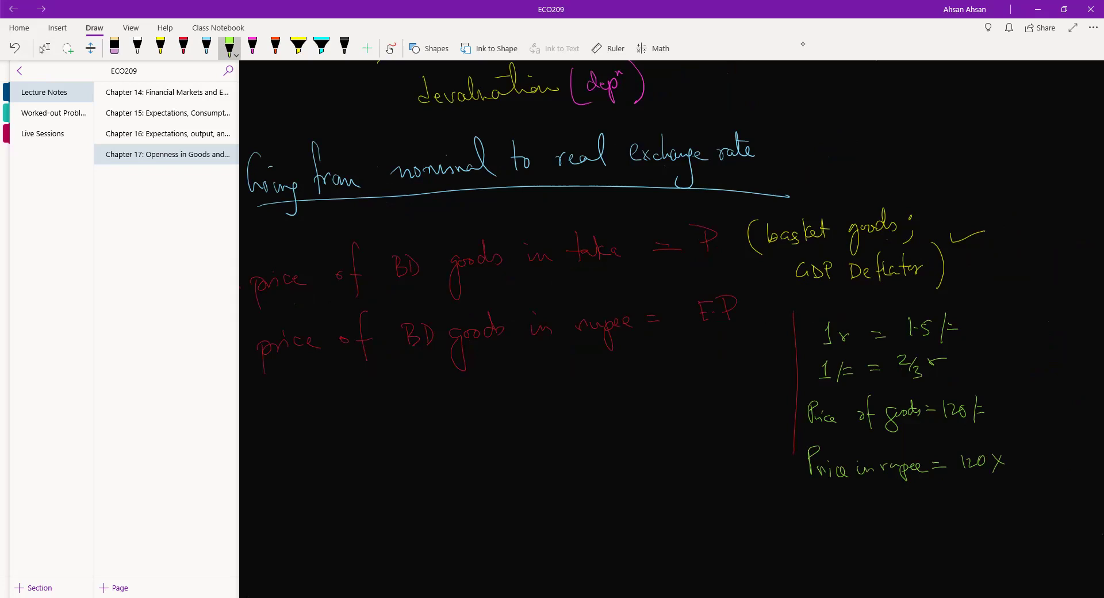
mouse_move(948, 351)
left_mouse_down()
mouse_move(923, 352)
mouse_move(885, 382)
mouse_move(948, 350)
left_mouse_up()
mouse_move(1022, 447)
left_mouse_down()
mouse_move(1037, 456)
mouse_move(1030, 484)
mouse_move(973, 500)
left_mouse_up()
left_click_drag(984, 500, 1010, 503)
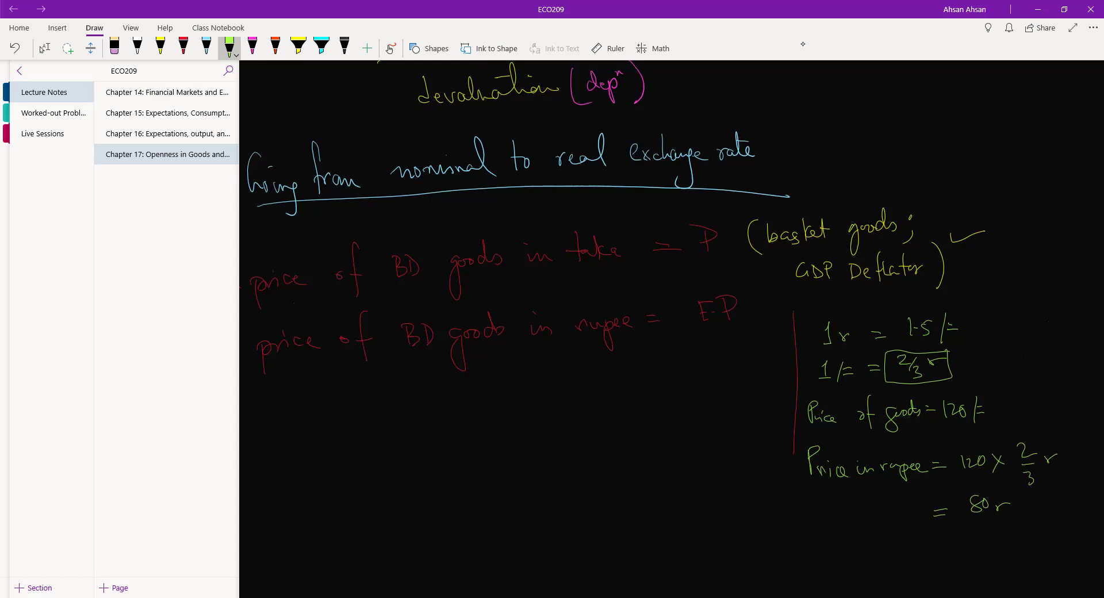
Tick the boxed 2/3 conversion and recolour the 80 orange, leaving the page otherwise unchanged
left_click_drag(957, 358, 1013, 362)
left_click(979, 504)
left_click(275, 49)
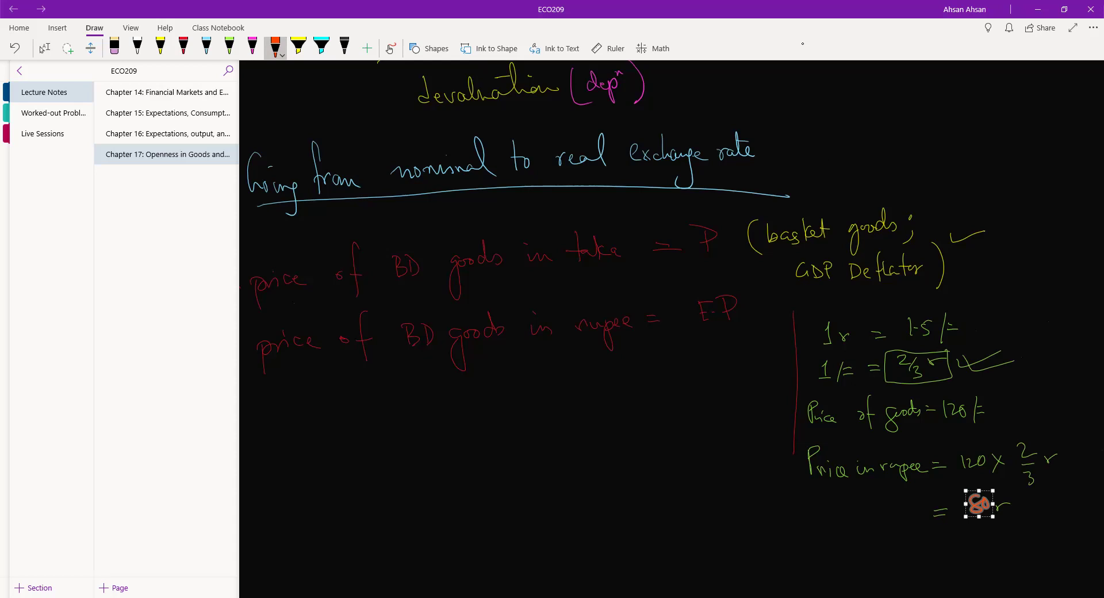
left_click(27, 48)
key("Escape")
left_click(41, 49)
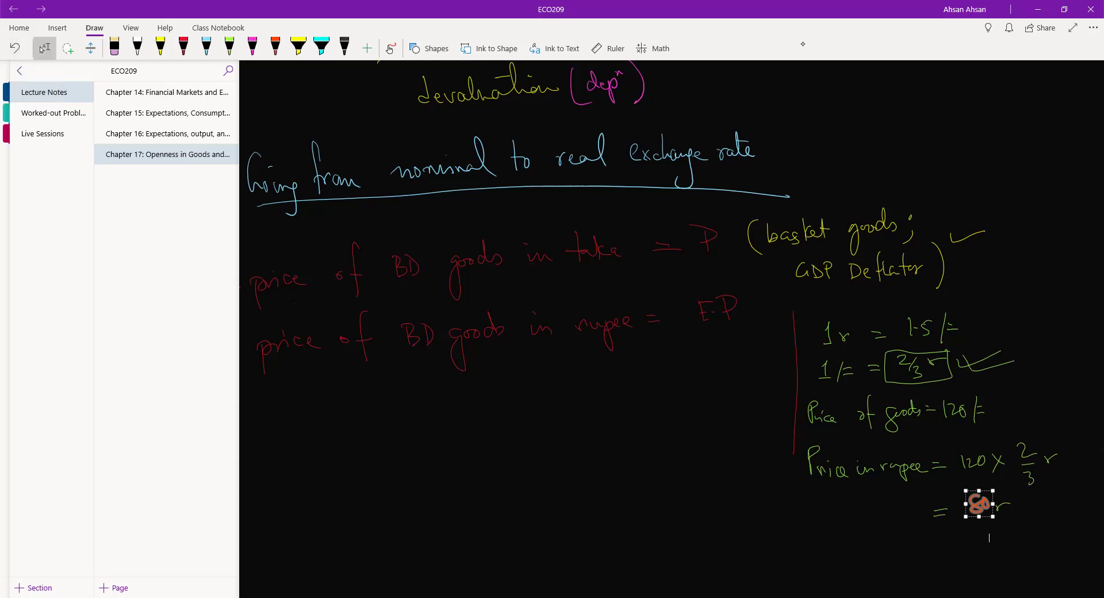
left_click(989, 547)
left_click(27, 48)
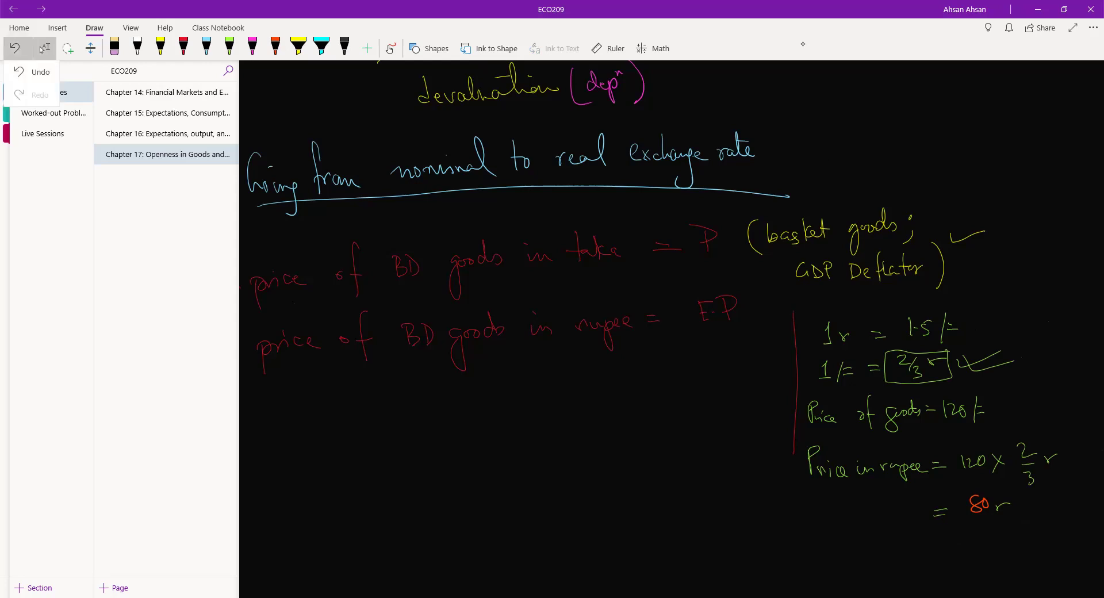
left_click(1031, 533)
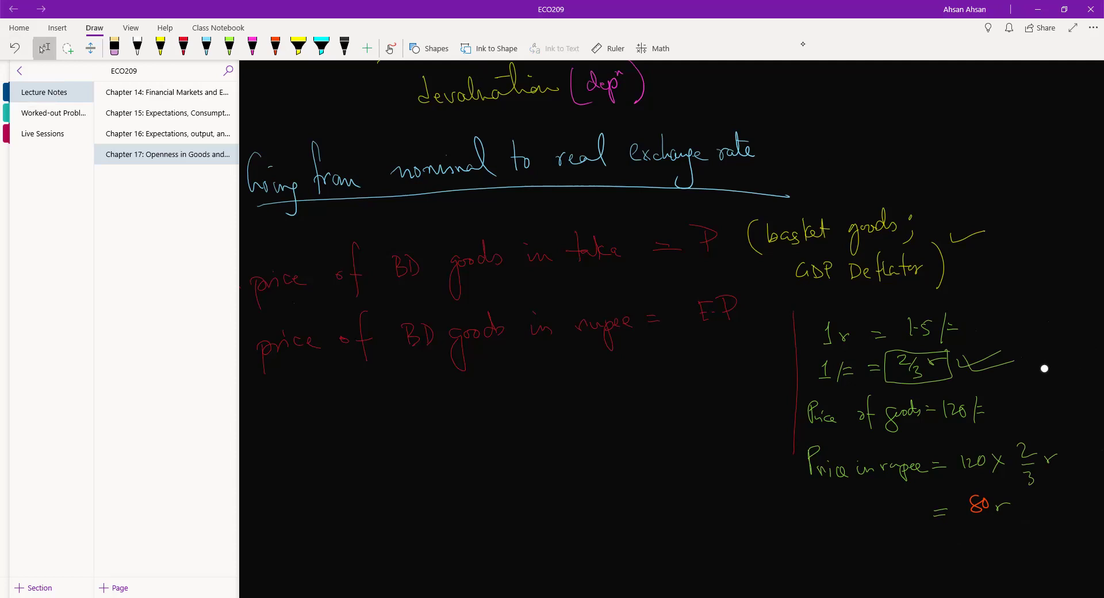
Draw orange boxes around 120 /= and 80 r
left_click(275, 48)
mouse_move(941, 392)
left_mouse_down()
mouse_move(990, 428)
mouse_move(942, 394)
left_mouse_up()
mouse_move(967, 490)
left_mouse_down()
mouse_move(966, 528)
mouse_move(1016, 487)
mouse_move(1007, 532)
left_mouse_up()
left_click_drag(959, 528, 1021, 528)
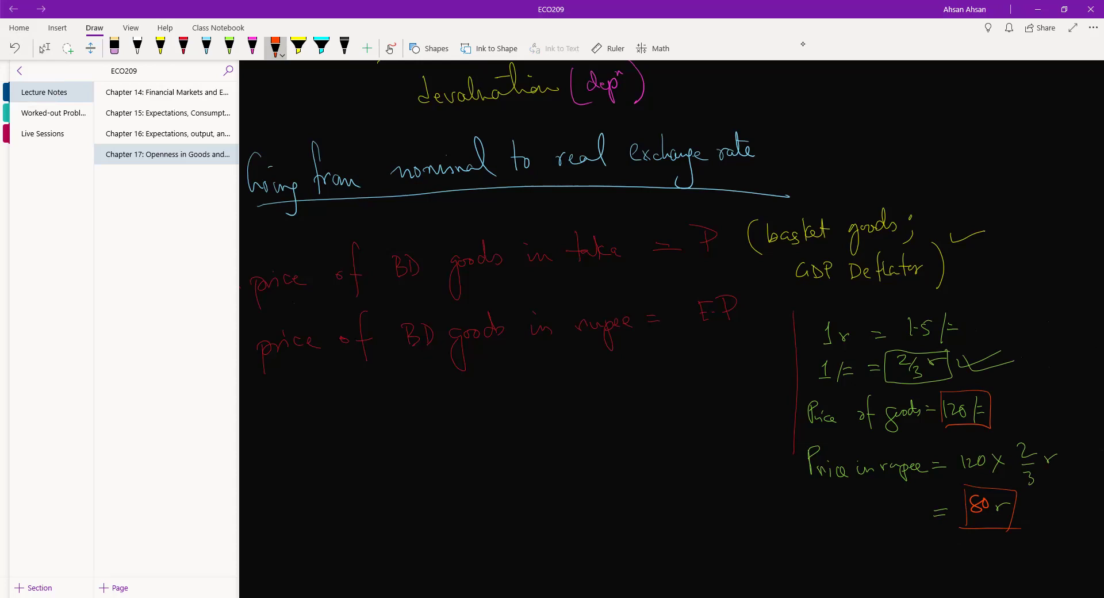
Retrace the P and EP symbols in white ink
scroll(671, 328, "left", 3)
left_click(42, 50)
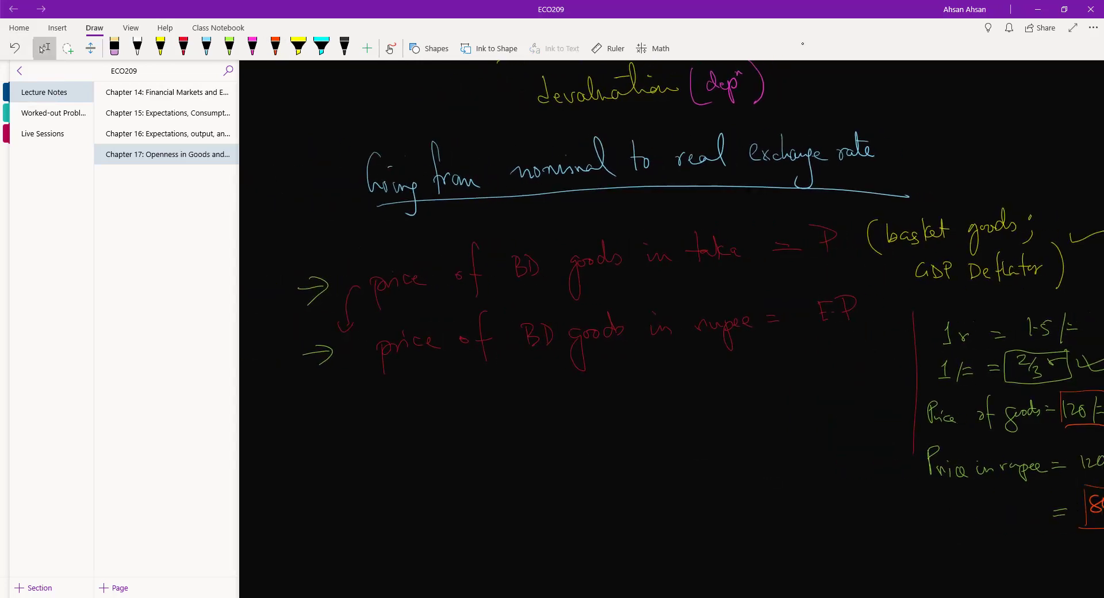
left_click(138, 48)
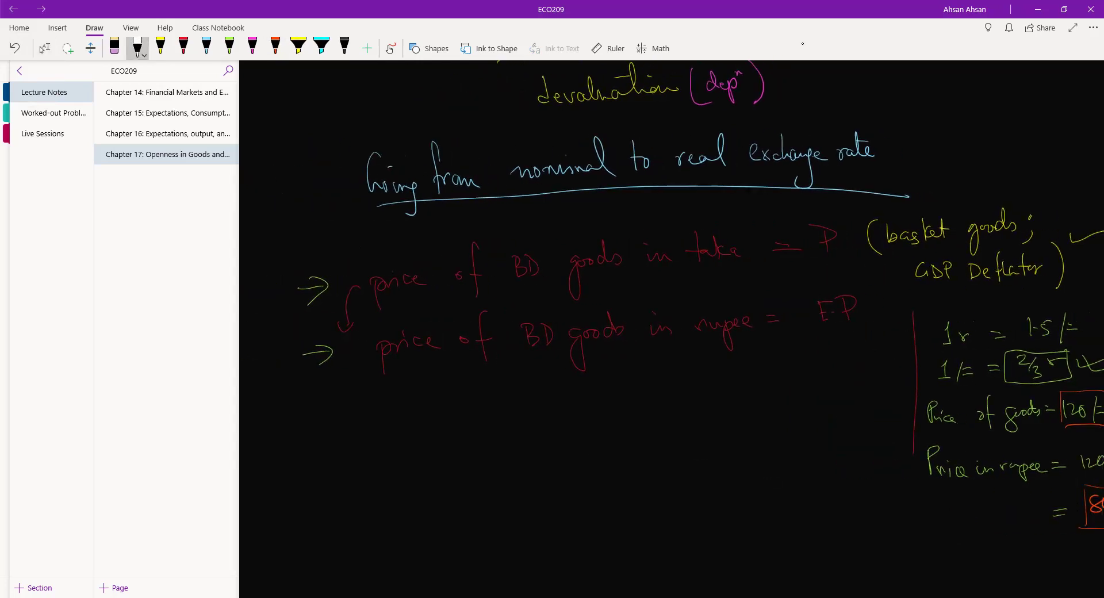
scroll(671, 328, "up", 2)
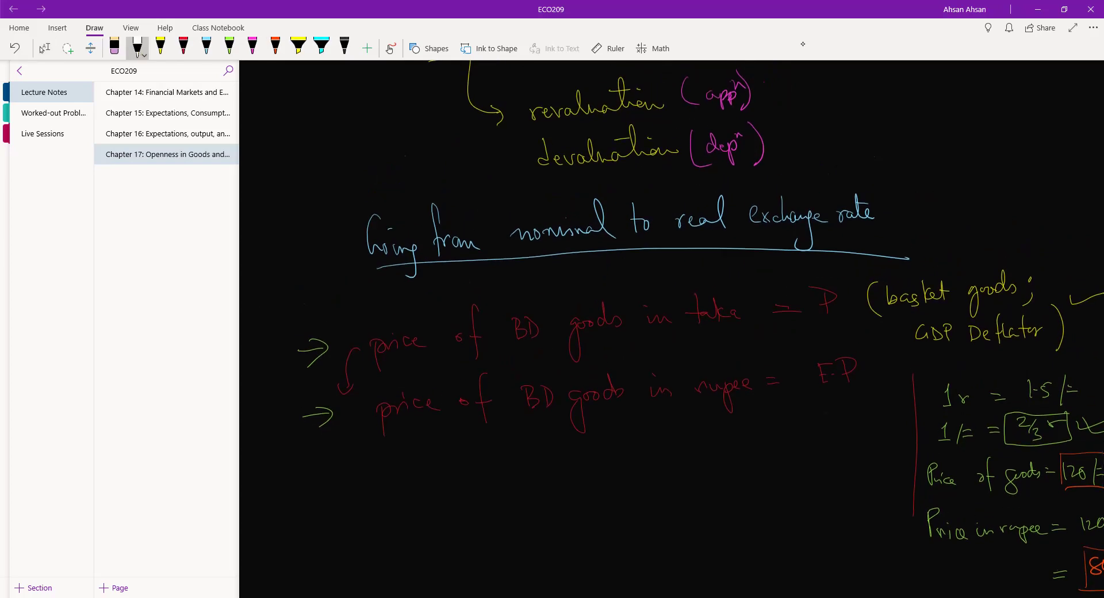
mouse_move(826, 292)
left_mouse_down()
mouse_move(825, 316)
mouse_move(832, 292)
mouse_move(823, 307)
mouse_move(837, 300)
mouse_move(827, 323)
left_mouse_up()
mouse_move(844, 361)
left_mouse_down()
mouse_move(848, 384)
mouse_move(843, 374)
mouse_move(834, 389)
mouse_move(831, 364)
mouse_move(834, 388)
left_mouse_up()
Start a new red line reading 'price of Indian goods' below the rupee equation
scroll(671, 329, "down", 1)
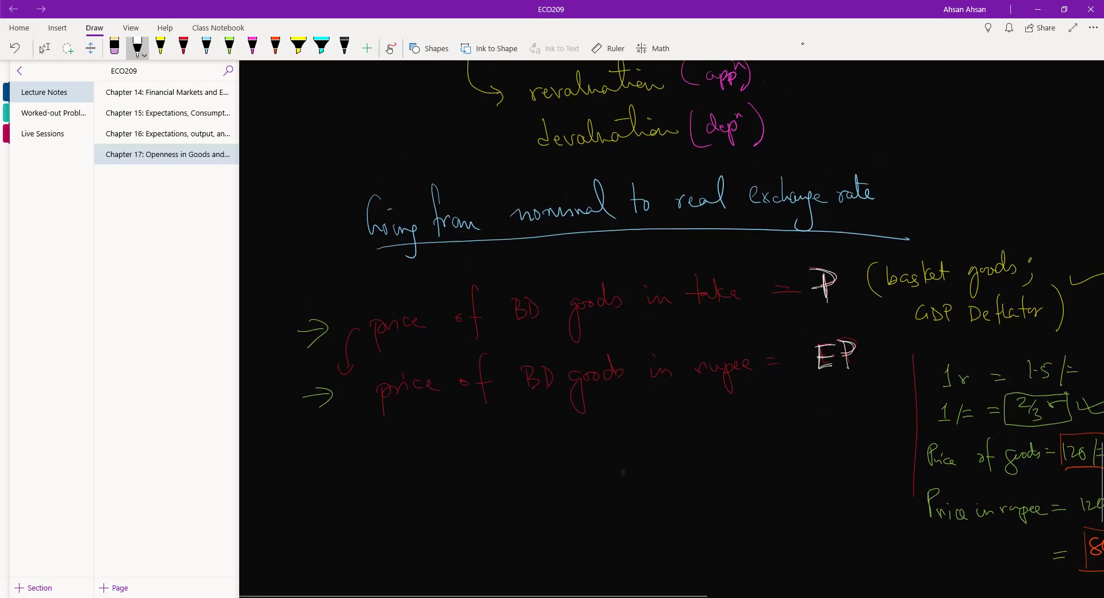
left_click(183, 46)
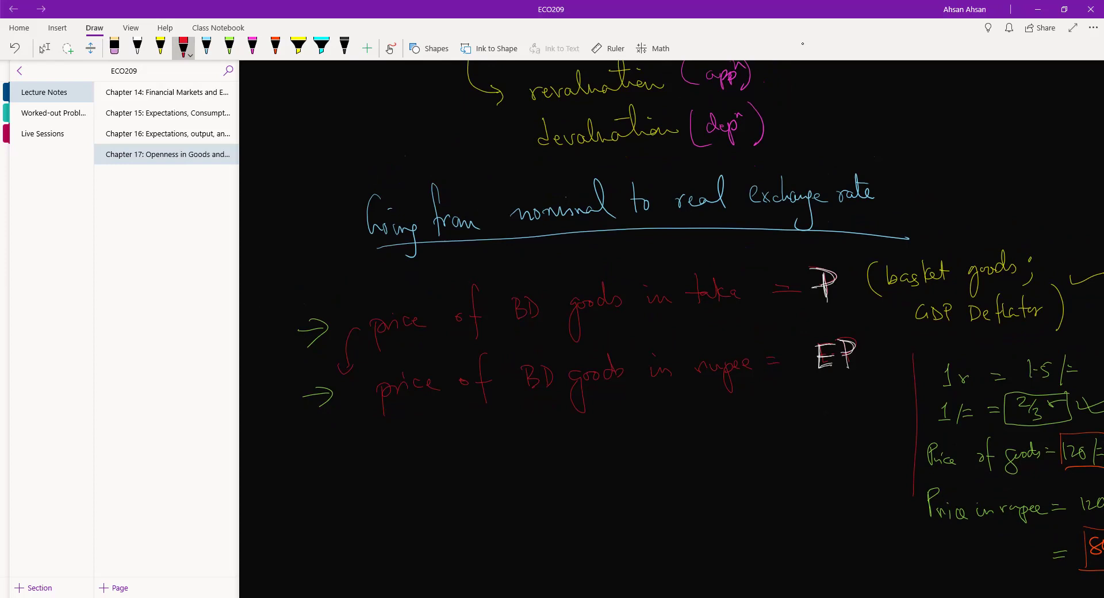
left_click_drag(391, 469, 395, 504)
left_click_drag(388, 476, 457, 471)
mouse_move(475, 436)
left_mouse_down()
mouse_move(473, 481)
mouse_move(508, 456)
mouse_move(602, 464)
mouse_move(636, 448)
left_mouse_up()
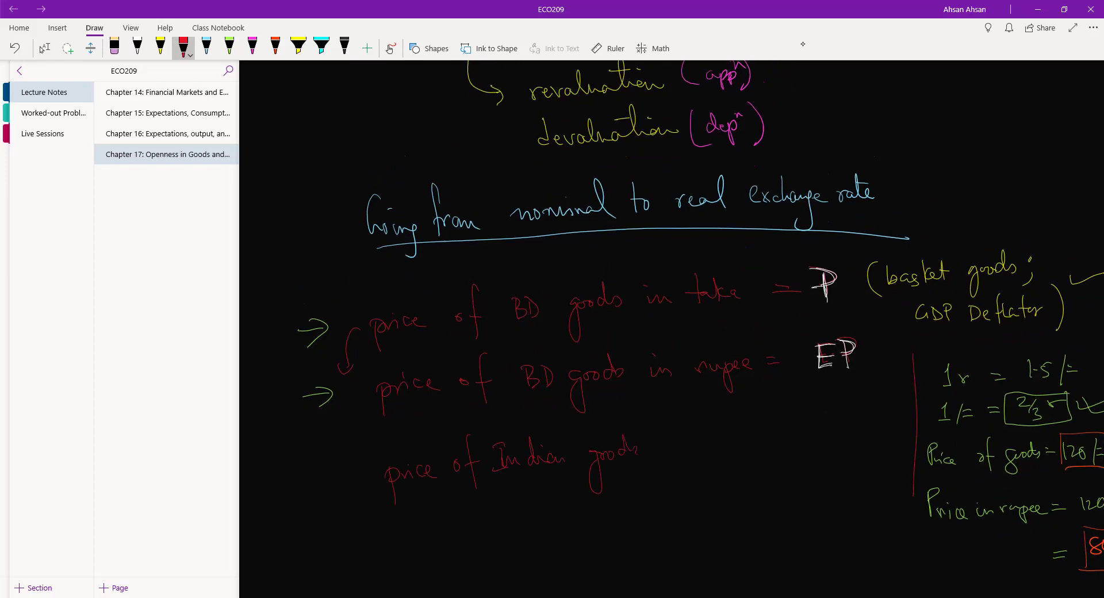
Finish the red line with 'in rupee', tick above basket goods, and write P* in white
left_click_drag(709, 441, 719, 444)
mouse_move(723, 441)
left_mouse_down()
mouse_move(725, 462)
mouse_move(729, 448)
left_mouse_up()
mouse_move(733, 438)
left_mouse_down()
mouse_move(736, 460)
mouse_move(746, 438)
left_mouse_up()
left_click_drag(952, 249, 965, 247)
left_click(137, 48)
mouse_move(796, 426)
left_mouse_down()
mouse_move(806, 448)
mouse_move(827, 405)
mouse_move(825, 425)
left_mouse_up()
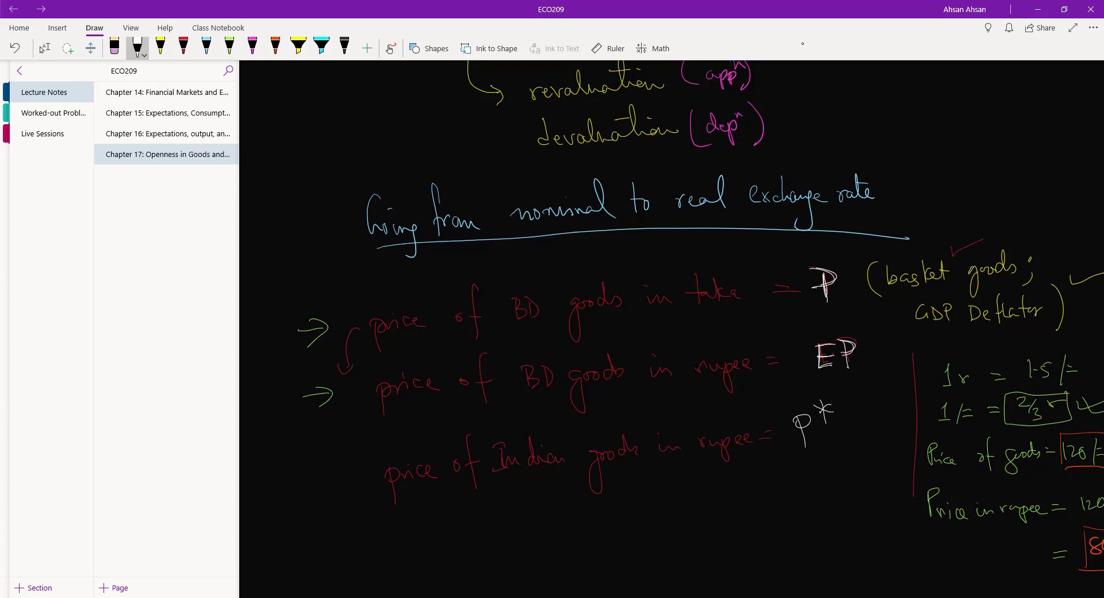
Write 'real exchange rate, ε = E·P / P*' in white below
scroll(672, 328, "down", 3)
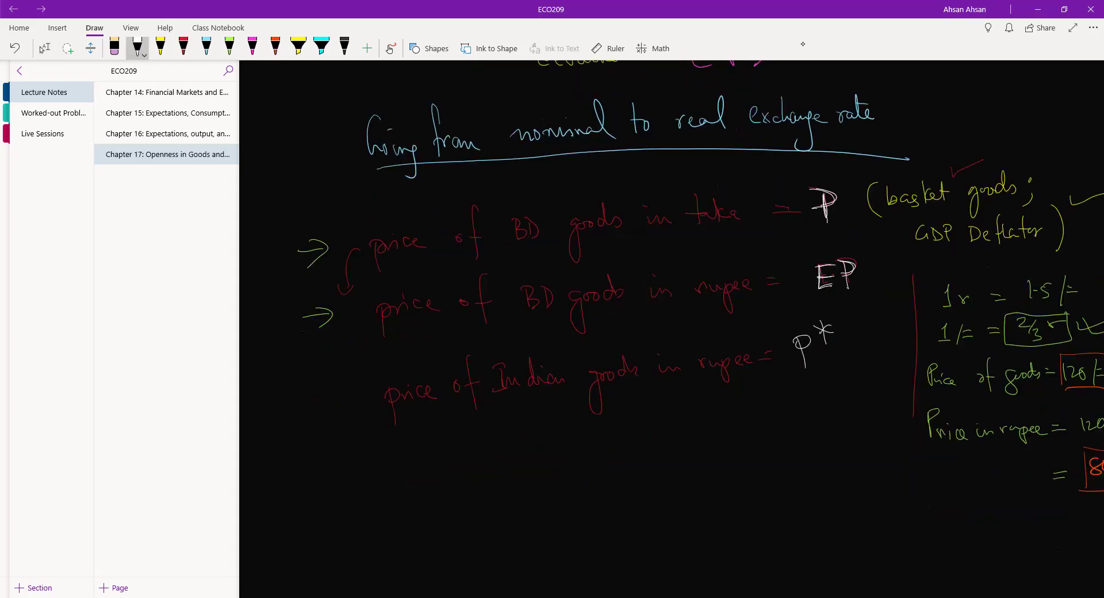
left_click_drag(329, 490, 440, 490)
mouse_move(440, 477)
left_mouse_down()
mouse_move(432, 491)
mouse_move(442, 489)
left_mouse_up()
mouse_move(451, 465)
left_mouse_down()
mouse_move(457, 489)
mouse_move(491, 488)
mouse_move(480, 514)
mouse_move(559, 454)
mouse_move(575, 477)
left_mouse_up()
mouse_move(549, 467)
left_mouse_down()
mouse_move(565, 462)
mouse_move(572, 490)
left_mouse_up()
left_click_drag(622, 451, 651, 483)
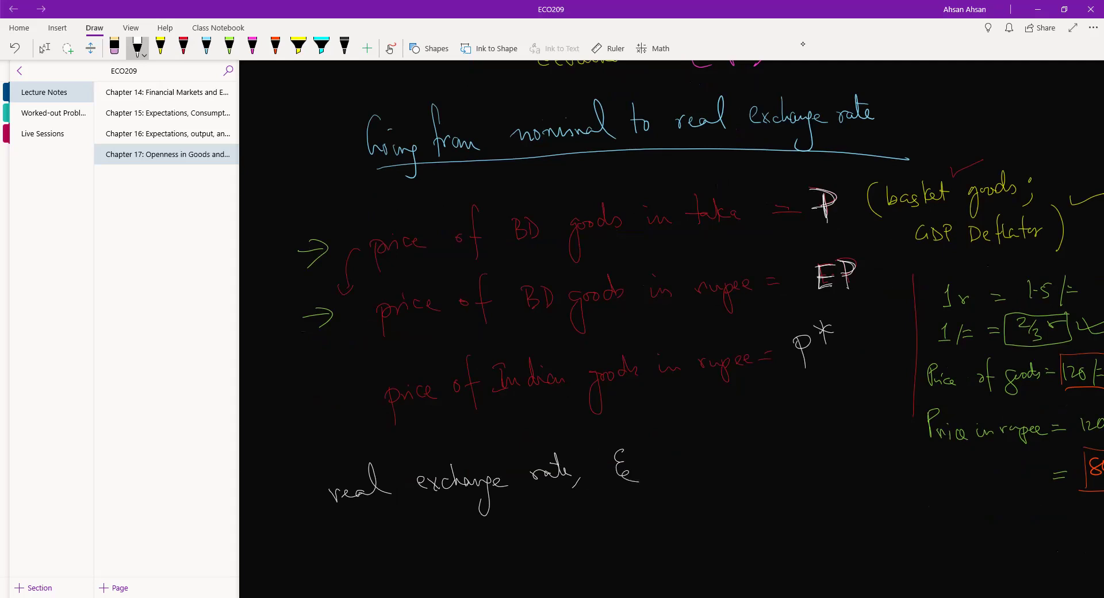
left_click_drag(651, 453, 667, 451)
left_click_drag(652, 463, 673, 460)
left_click_drag(697, 430, 707, 445)
left_click_drag(693, 438, 704, 437)
left_click_drag(749, 418, 750, 431)
mouse_move(694, 455)
left_mouse_down()
mouse_move(771, 452)
mouse_move(732, 499)
mouse_move(729, 482)
mouse_move(760, 474)
left_mouse_up()
mouse_move(746, 476)
left_mouse_down()
mouse_move(762, 465)
mouse_move(754, 483)
left_mouse_up()
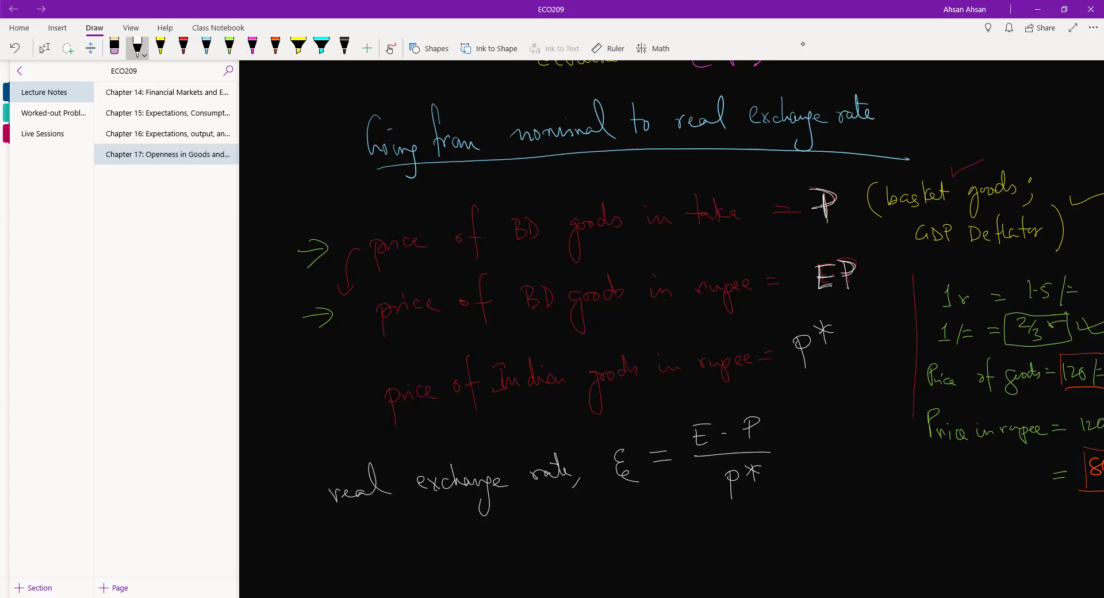
Box the ε formula in yellow and mark it with a yellow asterisk
left_click(160, 46)
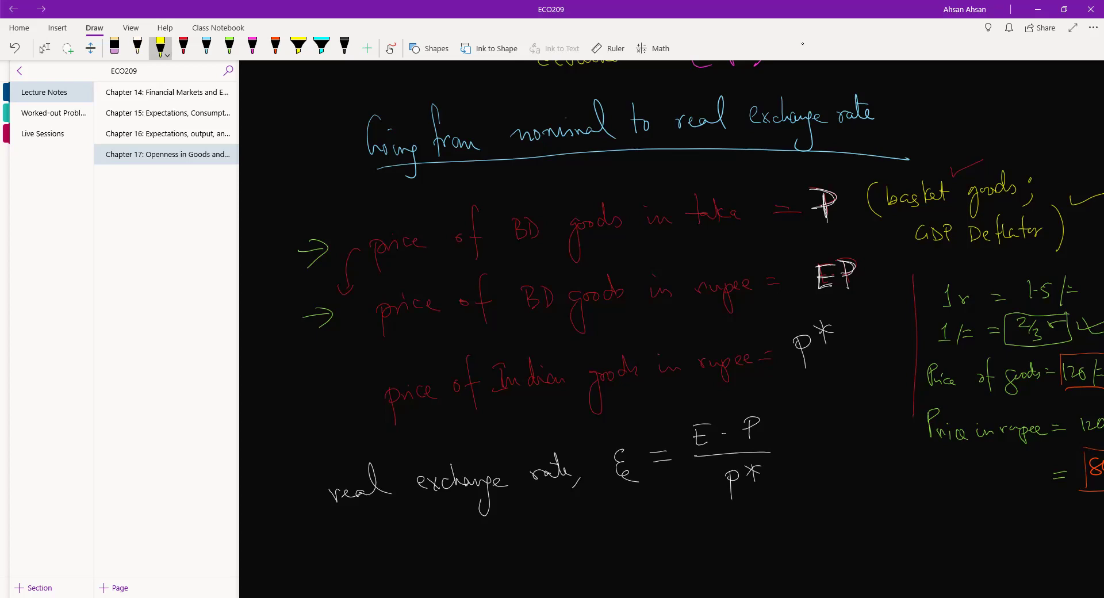
left_click_drag(605, 421, 610, 493)
mouse_move(601, 413)
left_mouse_down()
mouse_move(673, 406)
mouse_move(794, 515)
left_mouse_up()
left_click_drag(605, 517, 793, 514)
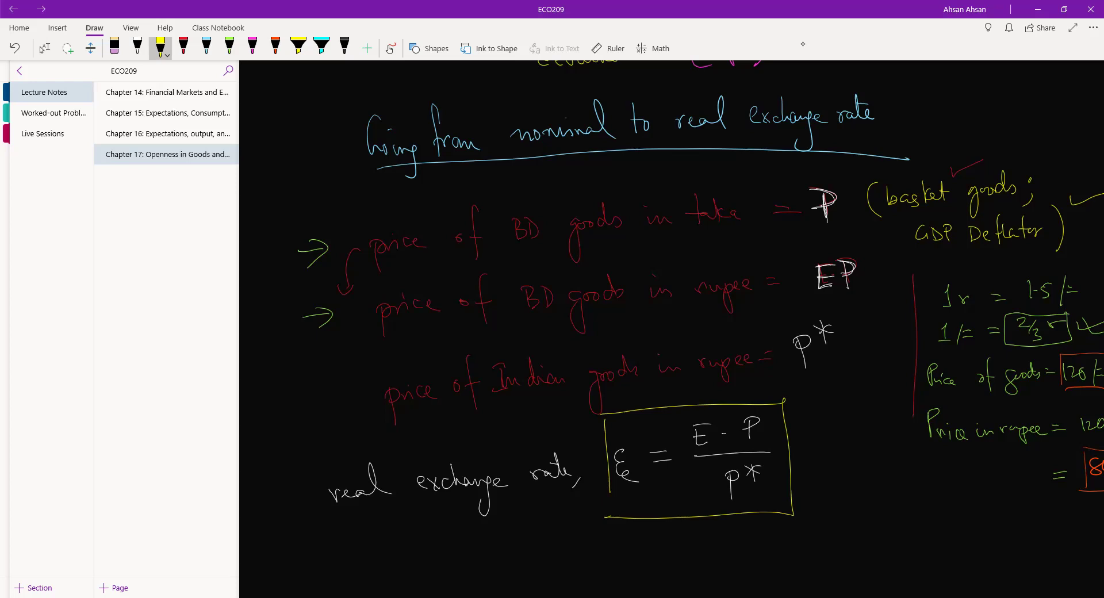
left_click_drag(810, 473, 838, 460)
mouse_move(817, 456)
left_mouse_down()
mouse_move(839, 474)
mouse_move(827, 486)
left_mouse_up()
Write 'Can nominal and real exchange rate move in opposite directions?' in magenta
left_click(44, 49)
scroll(557, 345, "down", 3)
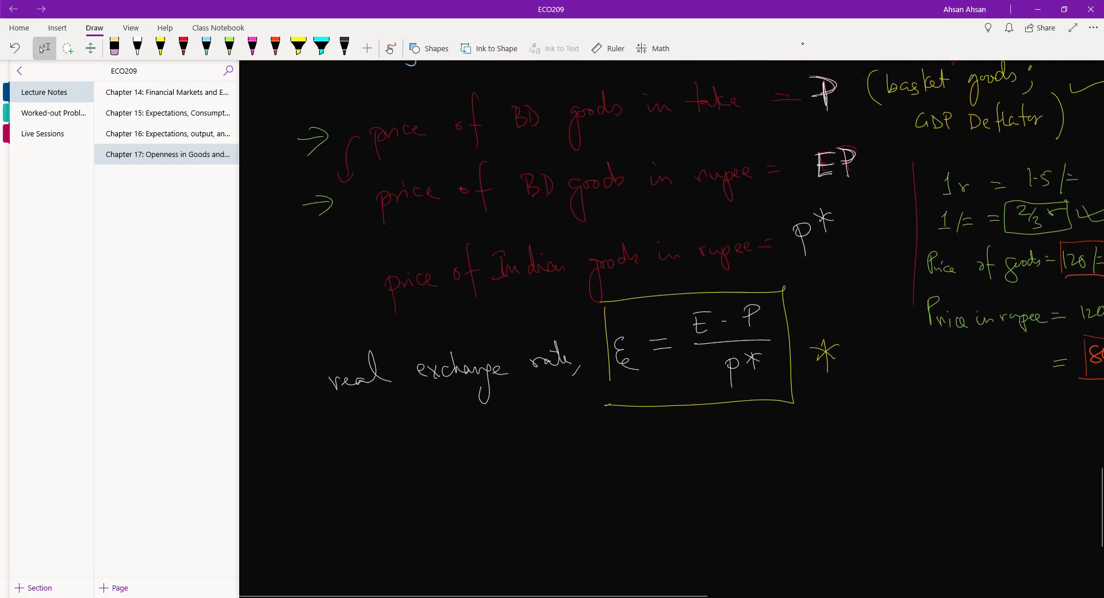
scroll(671, 330, "down", 1)
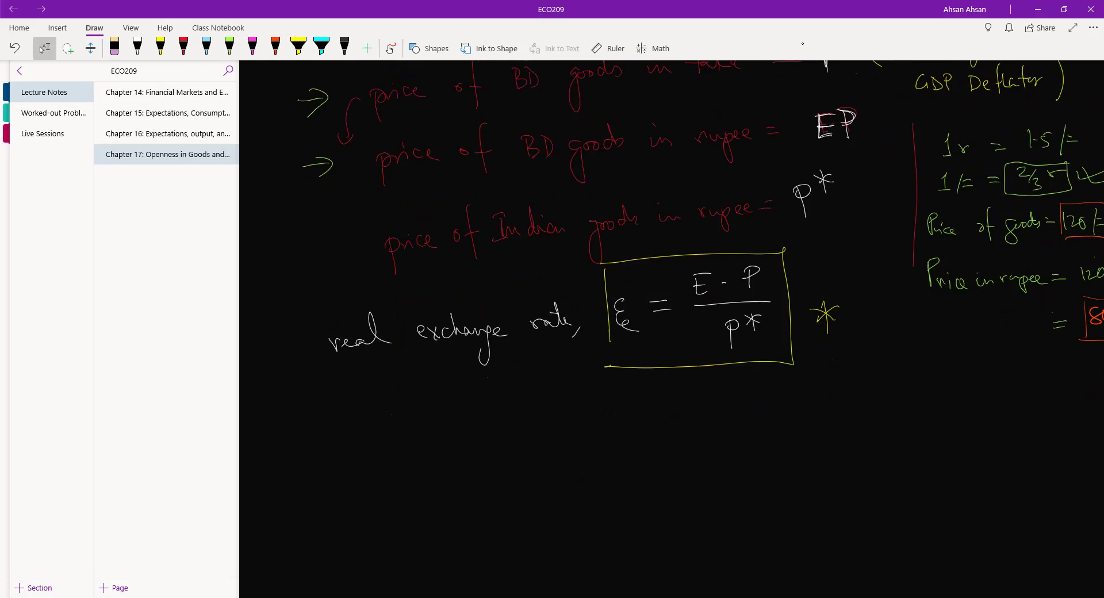
left_click(253, 46)
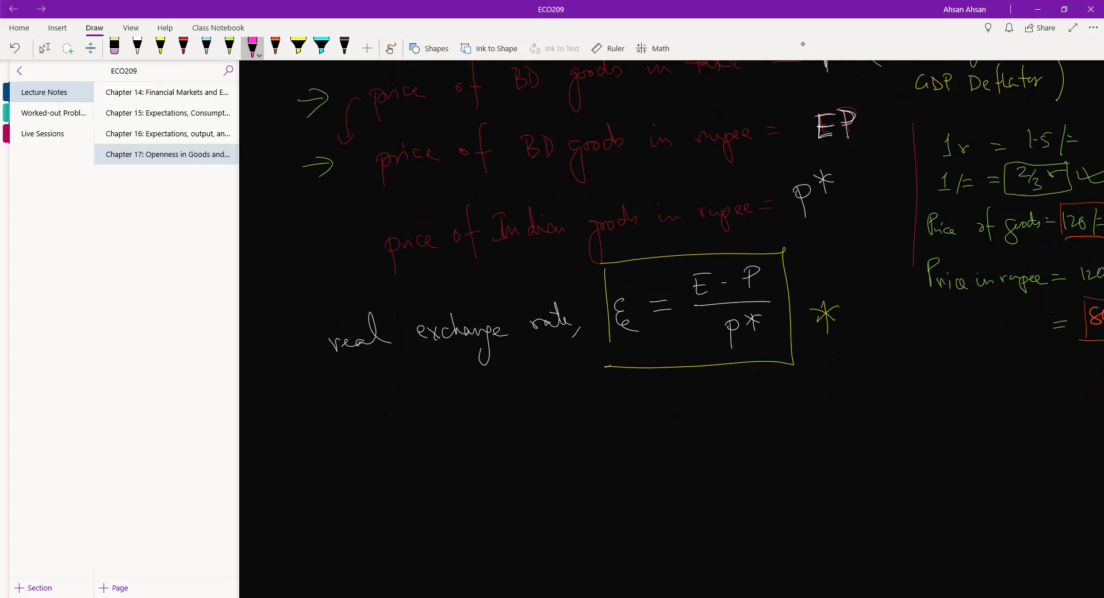
left_click_drag(354, 476, 357, 500)
mouse_move(365, 490)
left_mouse_down()
mouse_move(639, 463)
mouse_move(752, 467)
left_mouse_up()
mouse_move(761, 459)
left_mouse_down()
mouse_move(861, 460)
mouse_move(861, 448)
left_mouse_up()
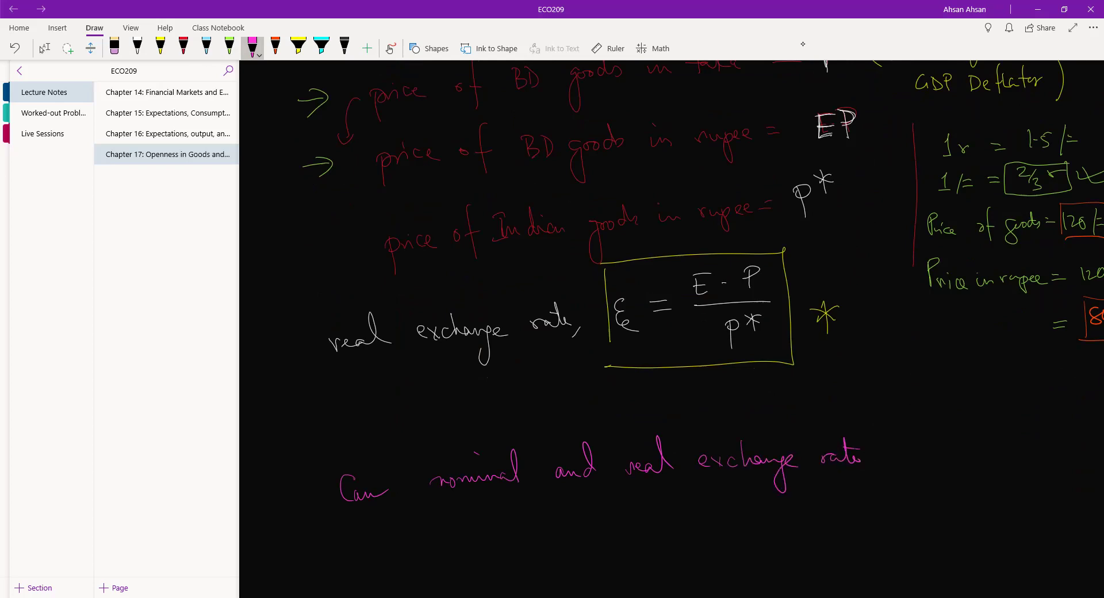
left_click_drag(367, 547, 420, 541)
left_click_drag(541, 531, 569, 531)
mouse_move(586, 525)
left_mouse_down()
mouse_move(576, 536)
mouse_move(609, 527)
left_mouse_up()
mouse_move(645, 521)
left_mouse_down()
mouse_move(640, 532)
mouse_move(746, 513)
left_mouse_up()
left_click(750, 528)
Mark the magenta question with a circled star
scroll(671, 329, "down", 1)
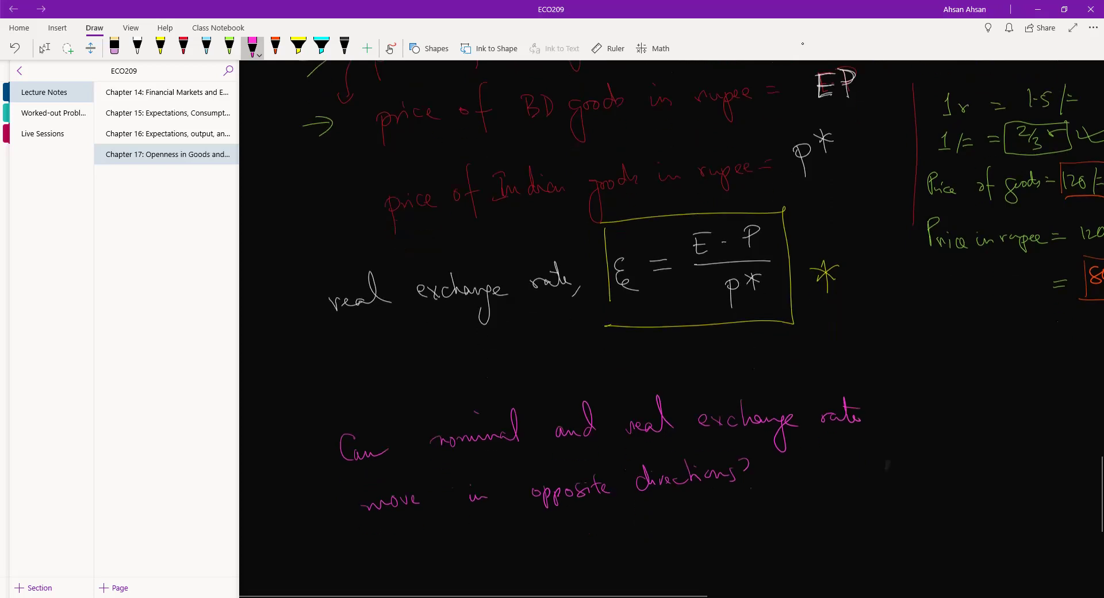
left_click(44, 48)
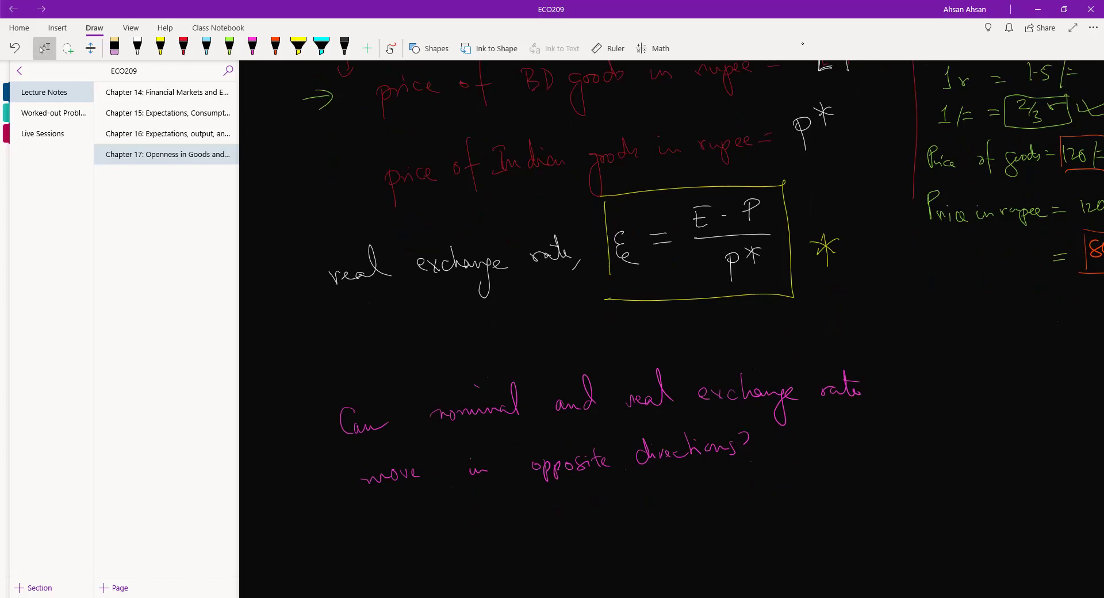
left_click(253, 47)
mouse_move(294, 450)
left_mouse_down()
mouse_move(313, 470)
mouse_move(297, 471)
mouse_move(295, 440)
left_mouse_up()
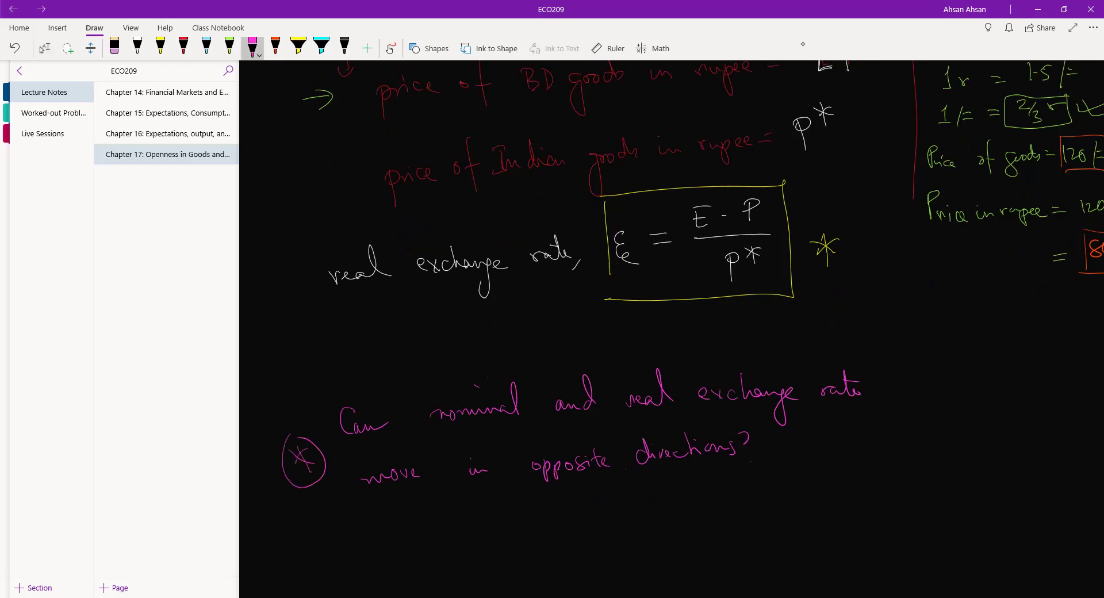